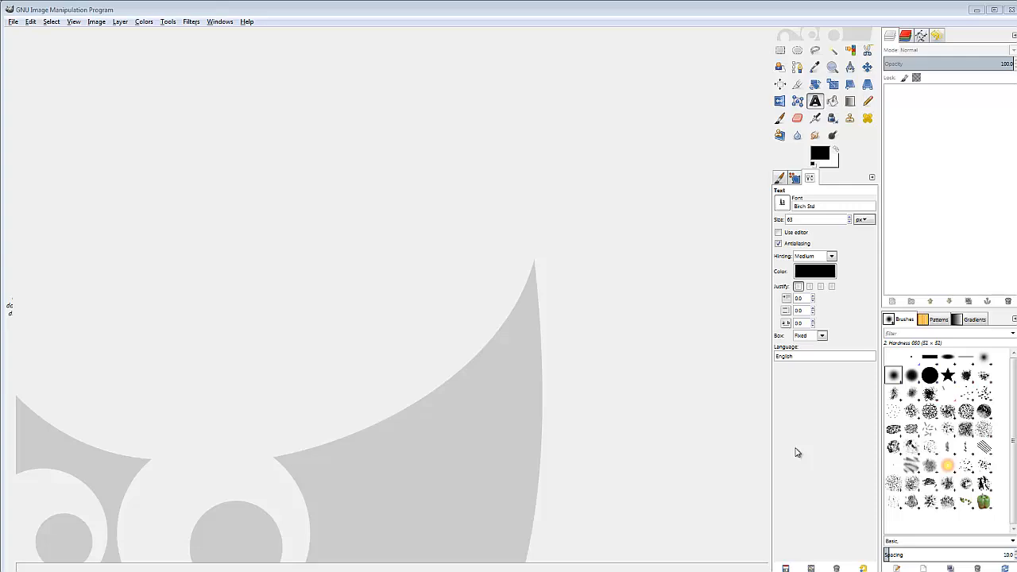
- Create a new blank image 11 in wide and 14 in high
left_click(12, 23)
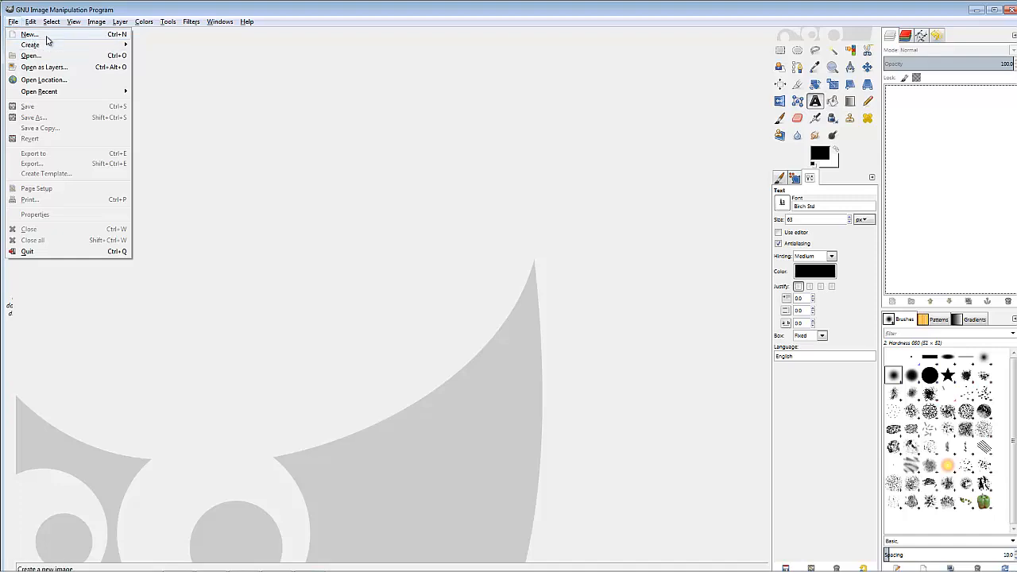
left_click(46, 36)
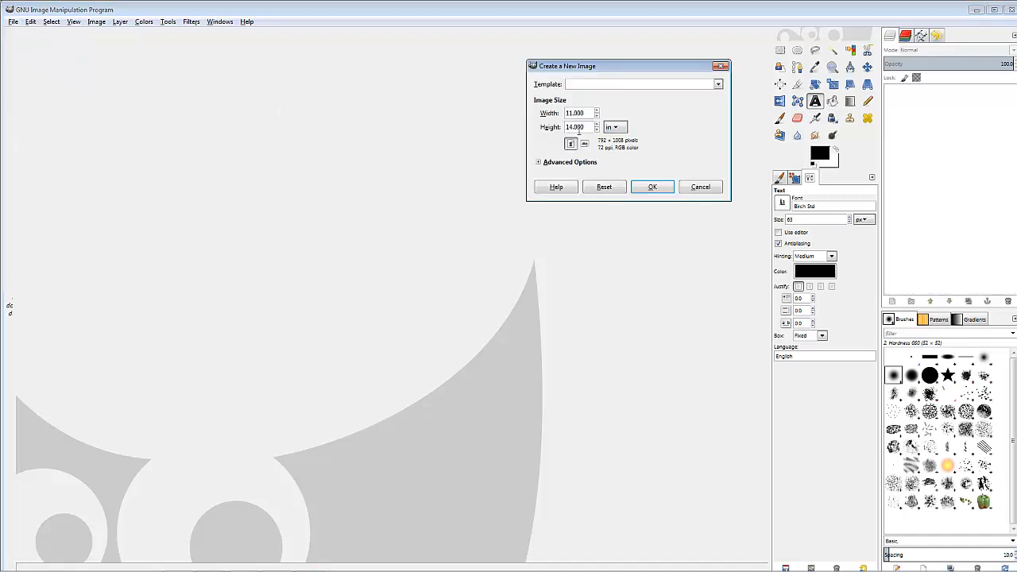
left_click(652, 188)
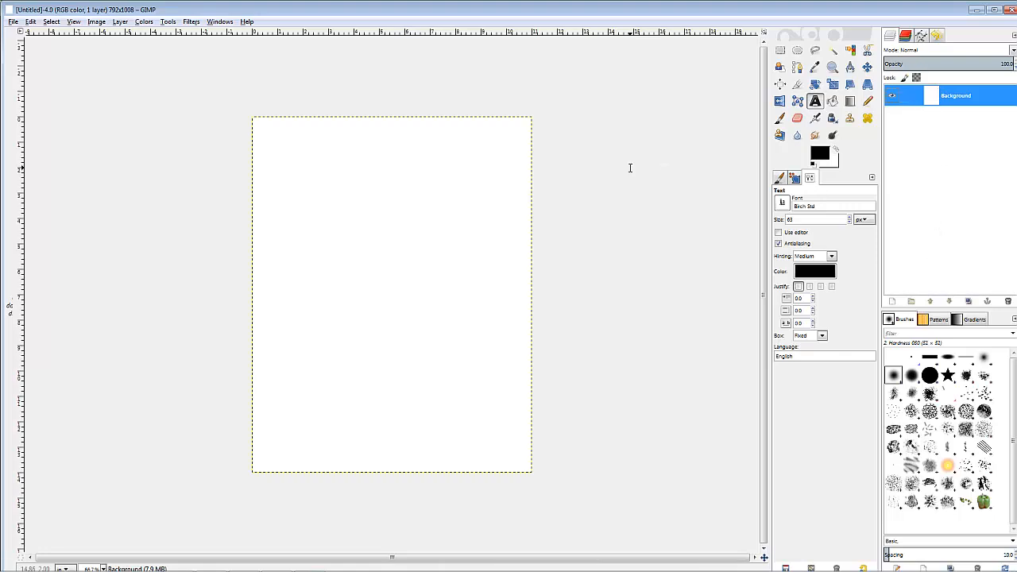
- Add an alpha channel to the Background layer
left_click(120, 22)
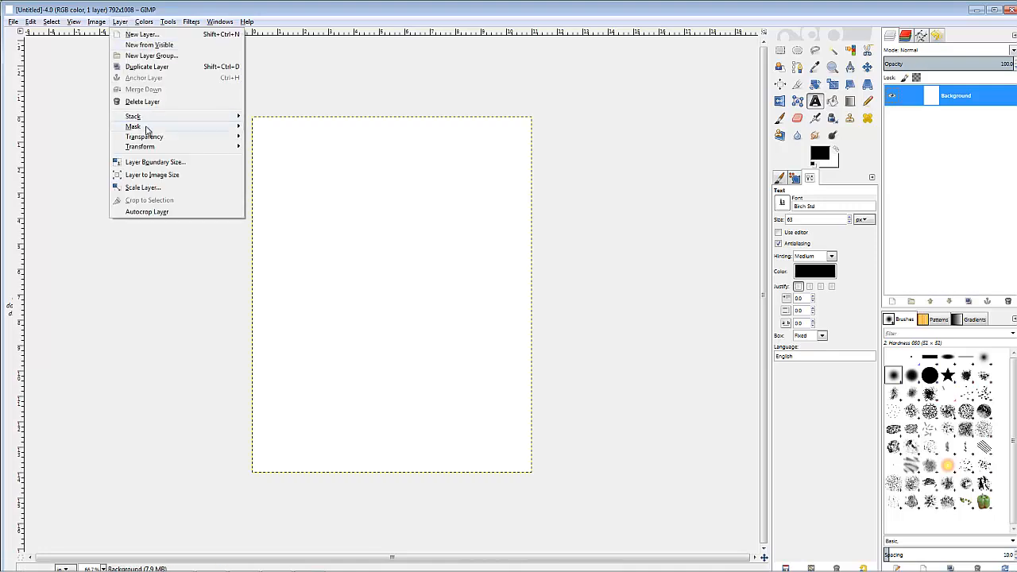
mouse_move(147, 137)
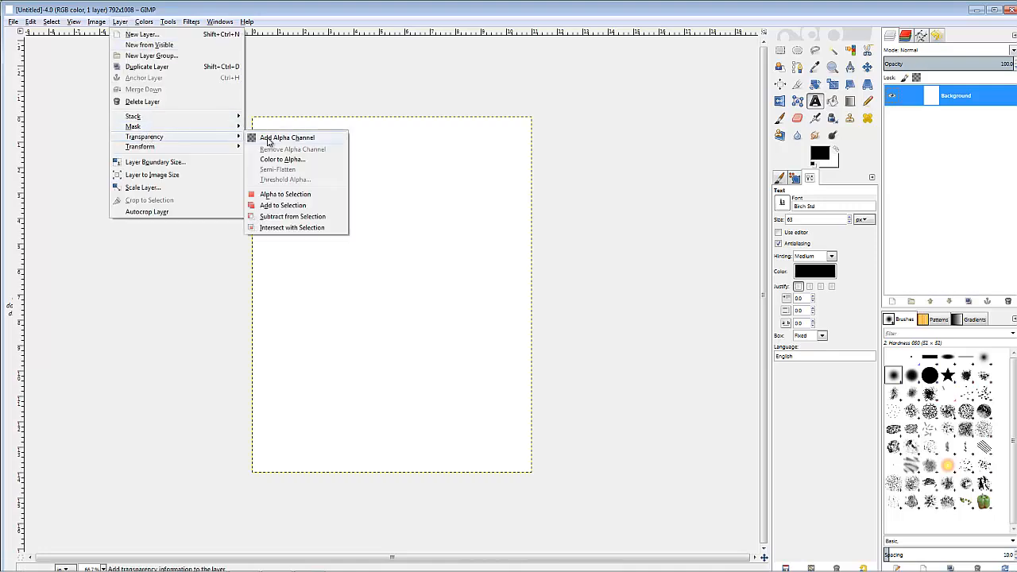
left_click(267, 139)
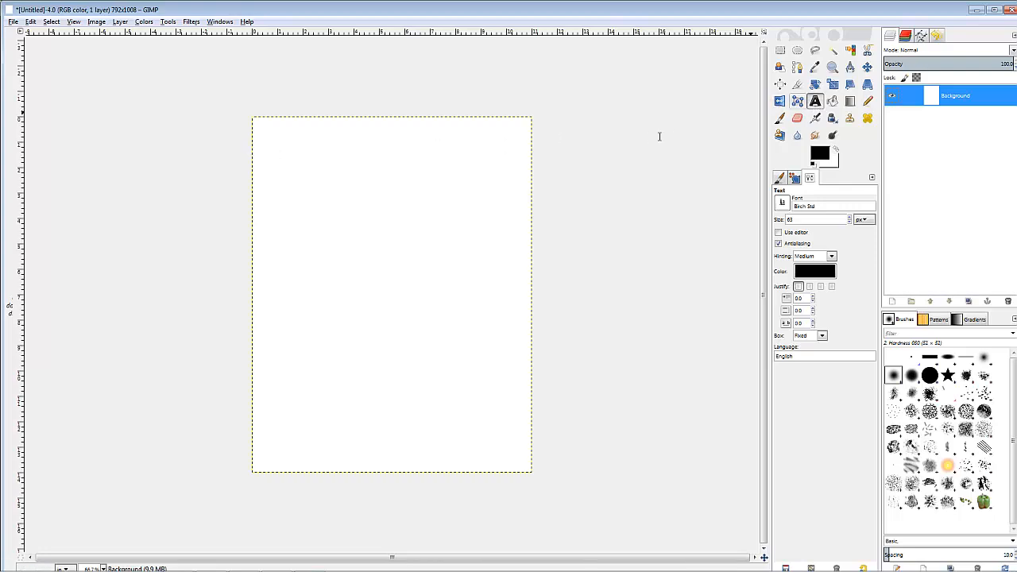
- Create a text box about 9.08 × 3.32 in near the page's upper edge containing G in Adobe Caslon Pro Bold Italic
left_click_drag(273, 148, 502, 232)
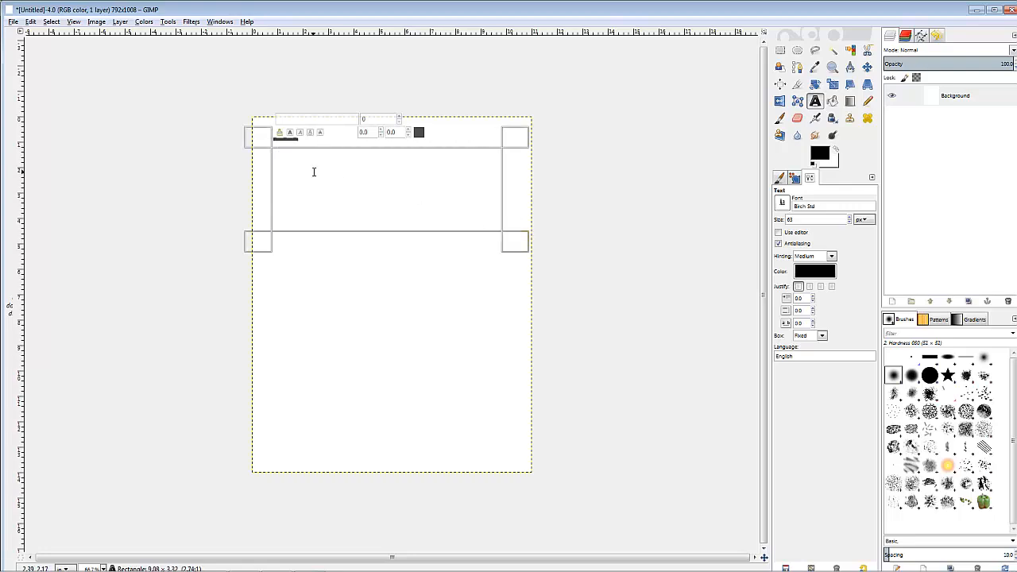
type("g")
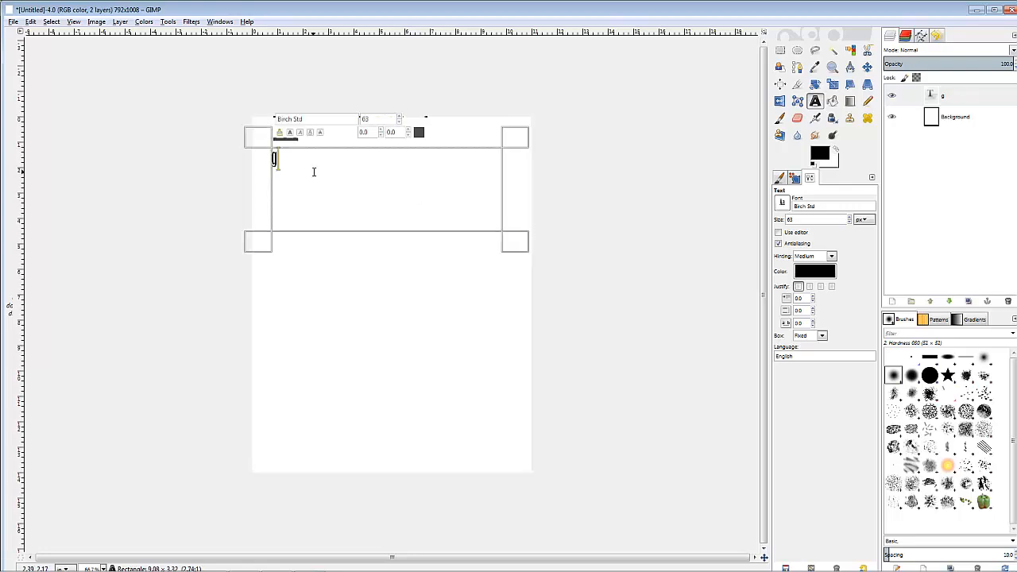
left_click(782, 204)
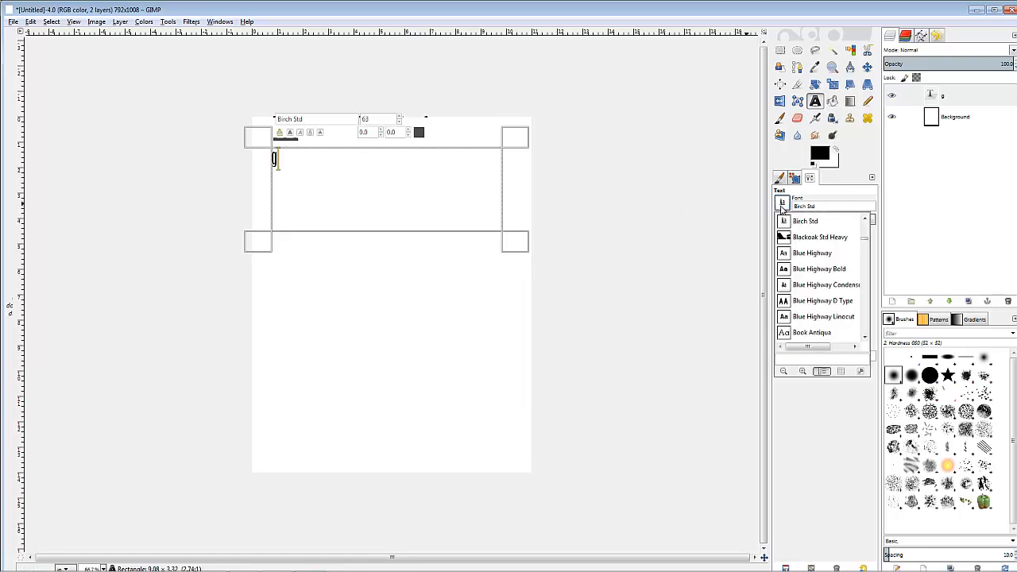
left_click_drag(866, 239, 866, 232)
left_click(847, 236)
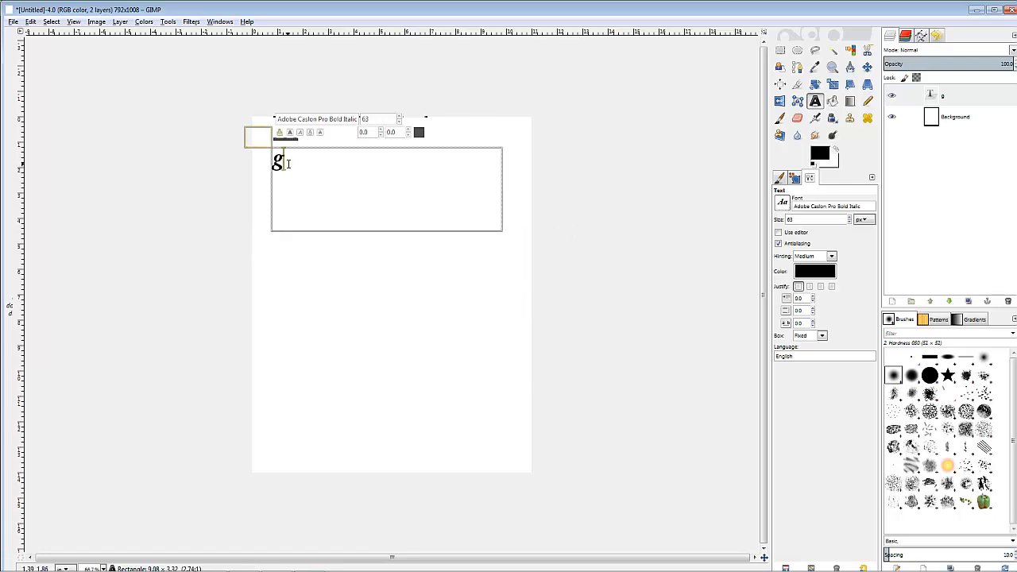
key("BackSpace")
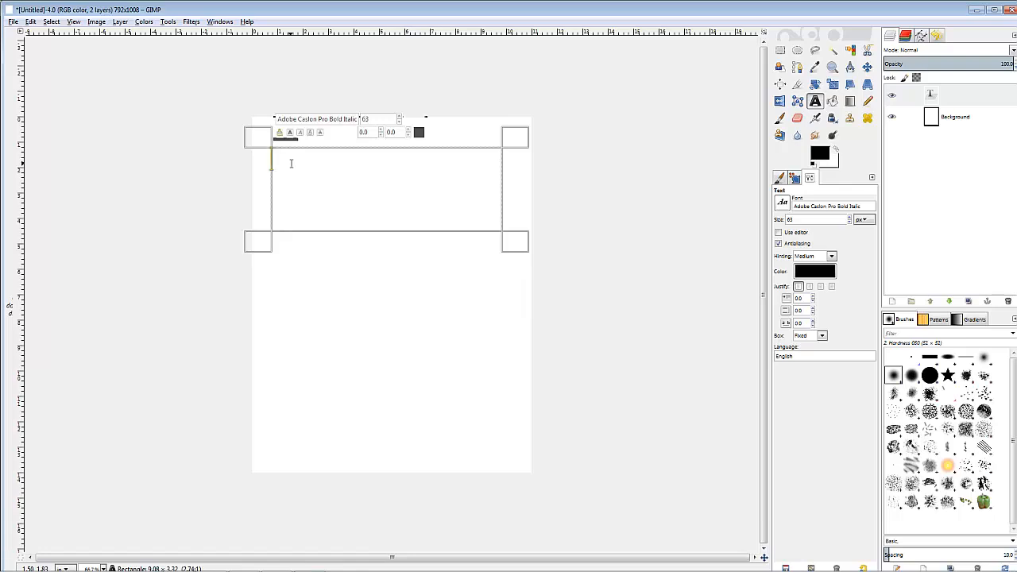
type("G")
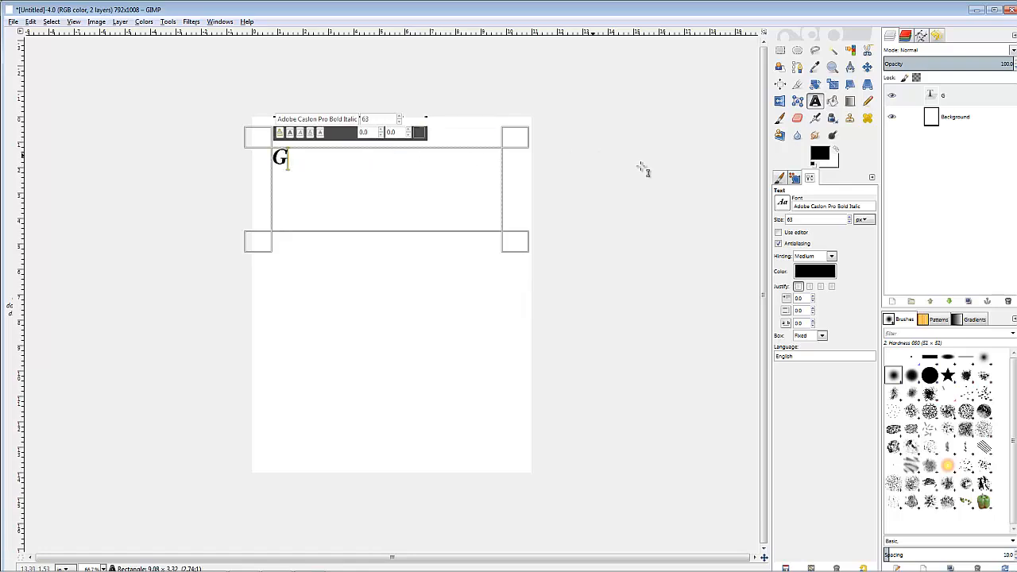
- Enlarge the letter G to 249 px and shrink its text box to about 2.82 × 3.14 in
left_click(850, 217)
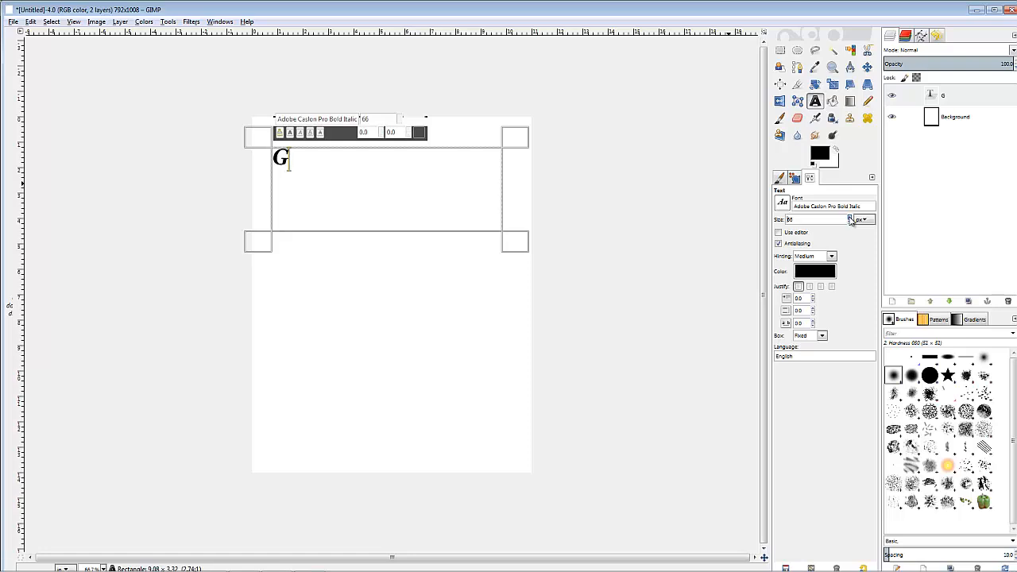
left_click_drag(850, 219, 850, 220)
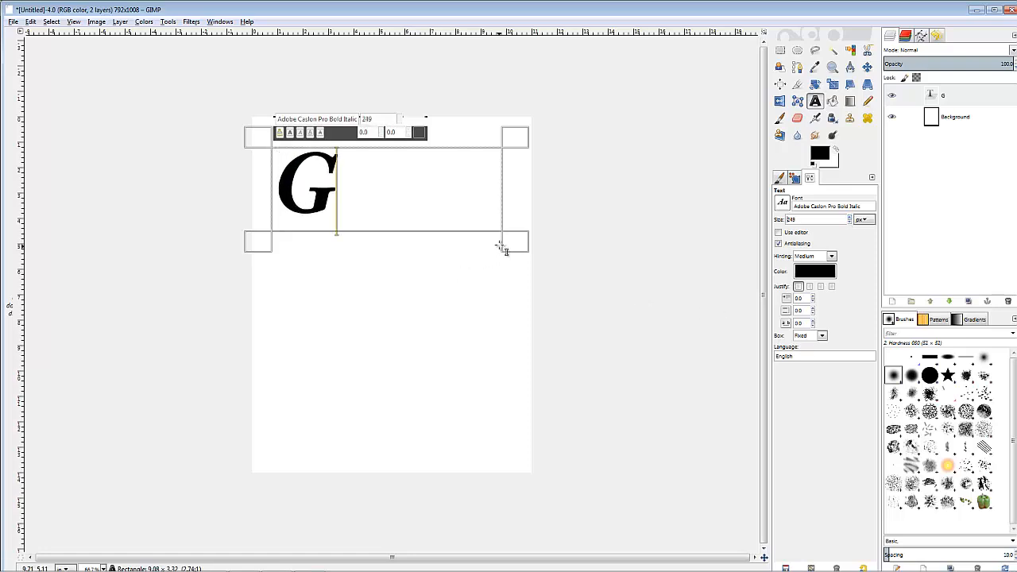
left_click_drag(515, 241, 340, 228)
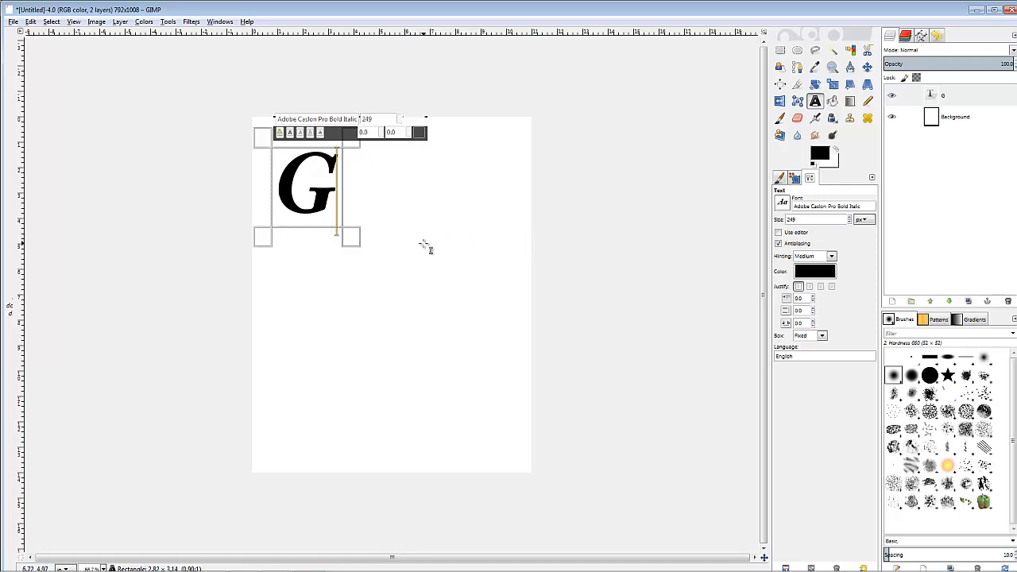
- Select and copy the letter G from its text box
double_click(311, 202)
key("ctrl+c")
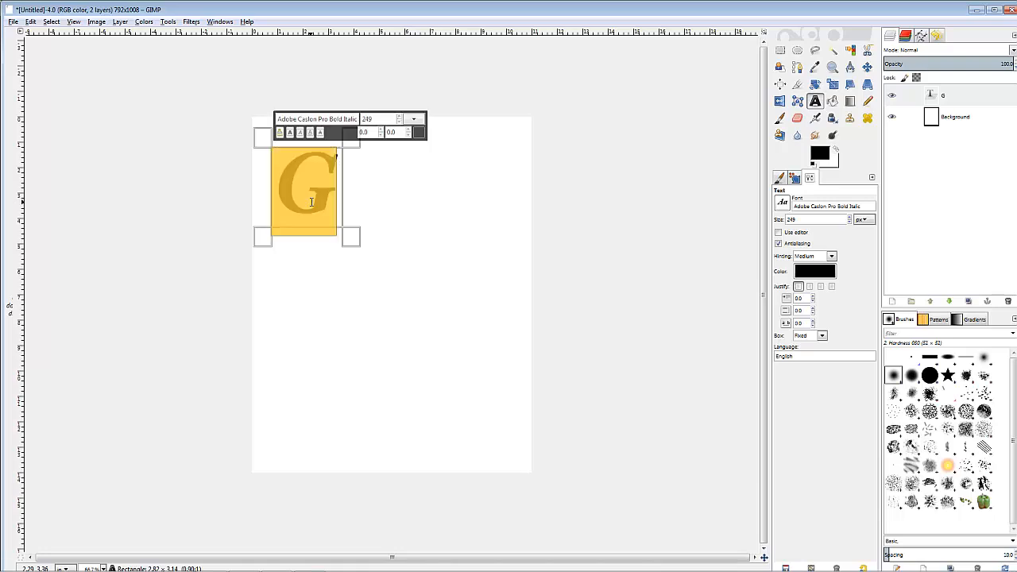
right_click(311, 202)
left_click(353, 230)
left_click(416, 291)
right_click(419, 295)
mouse_move(469, 342)
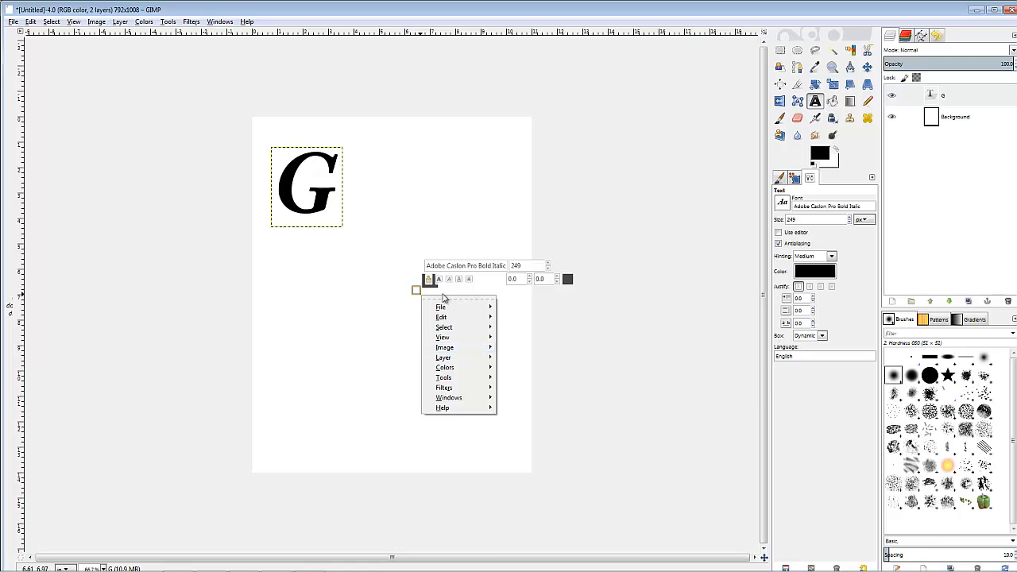
left_click(327, 272)
- Draw a second text box about 5 × 3.26 in below the G, paste the copied letter and replace it with Q
left_click_drag(347, 283, 475, 366)
right_click(375, 319)
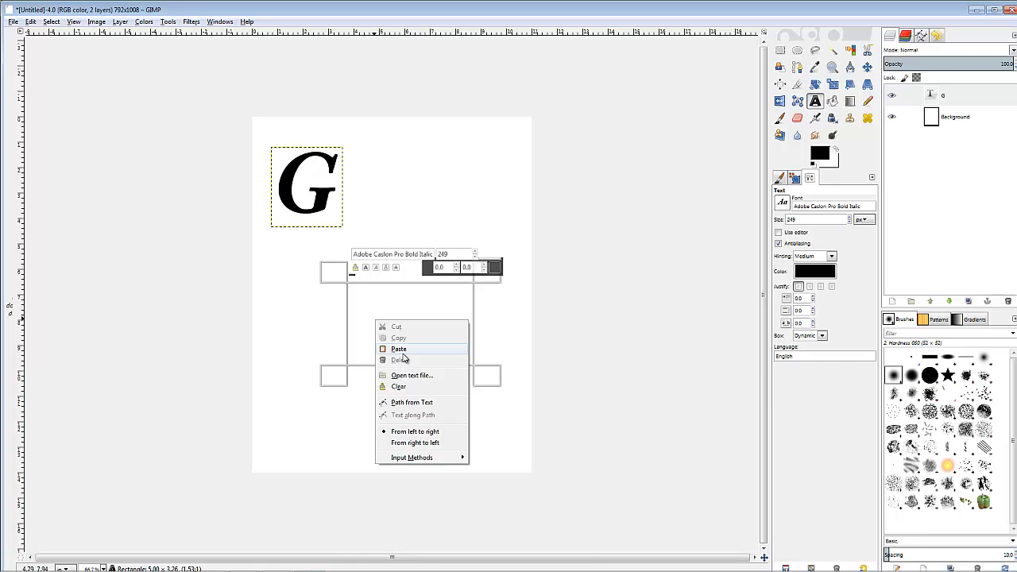
left_click(401, 354)
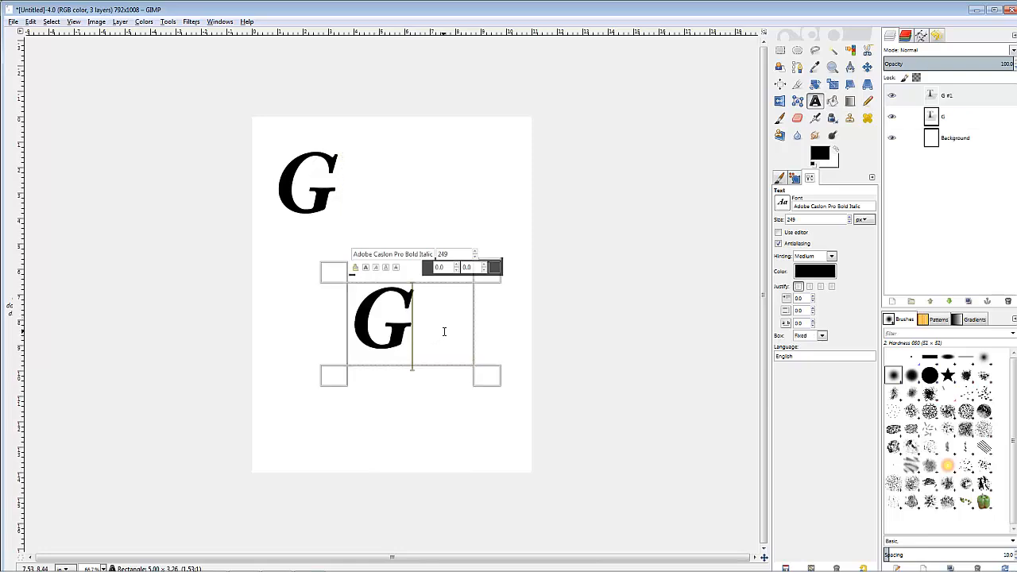
key("BackSpace")
type("Q")
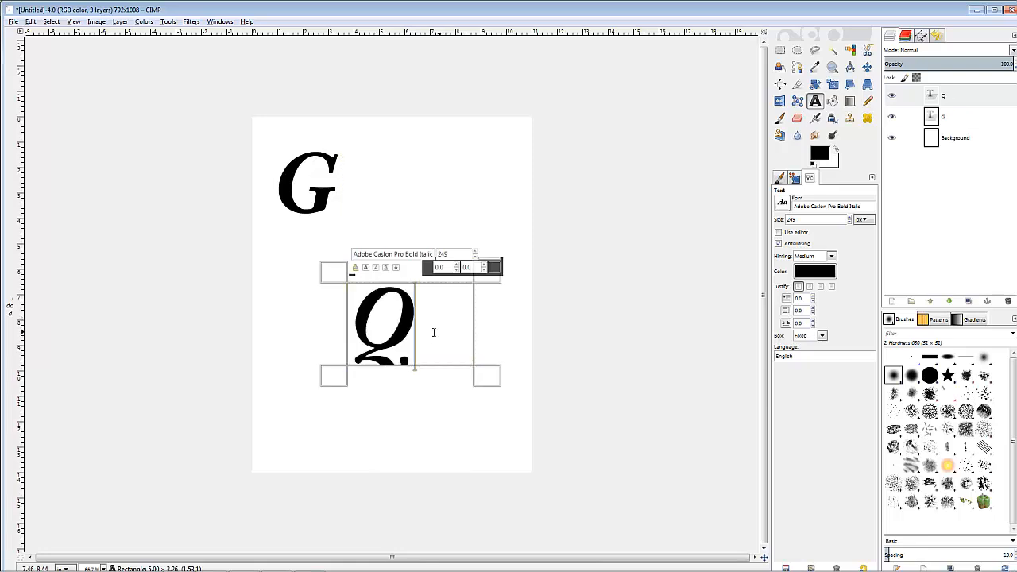
- Resize the Q's text box to about 2.97 × 3.67 in so the letter overlaps the G, and color it red (c91717)
left_click_drag(333, 270, 278, 170)
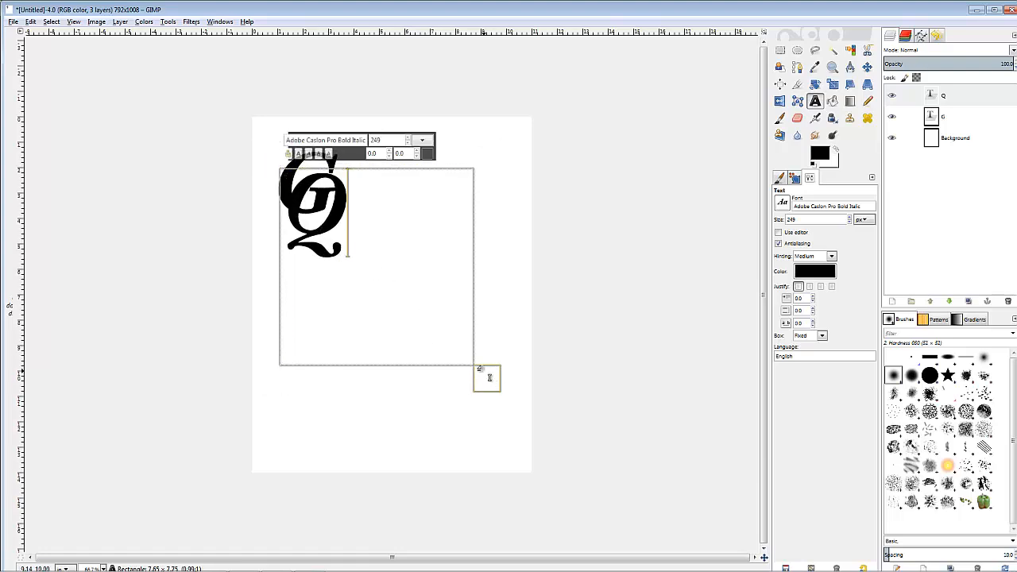
left_click_drag(470, 362, 355, 263)
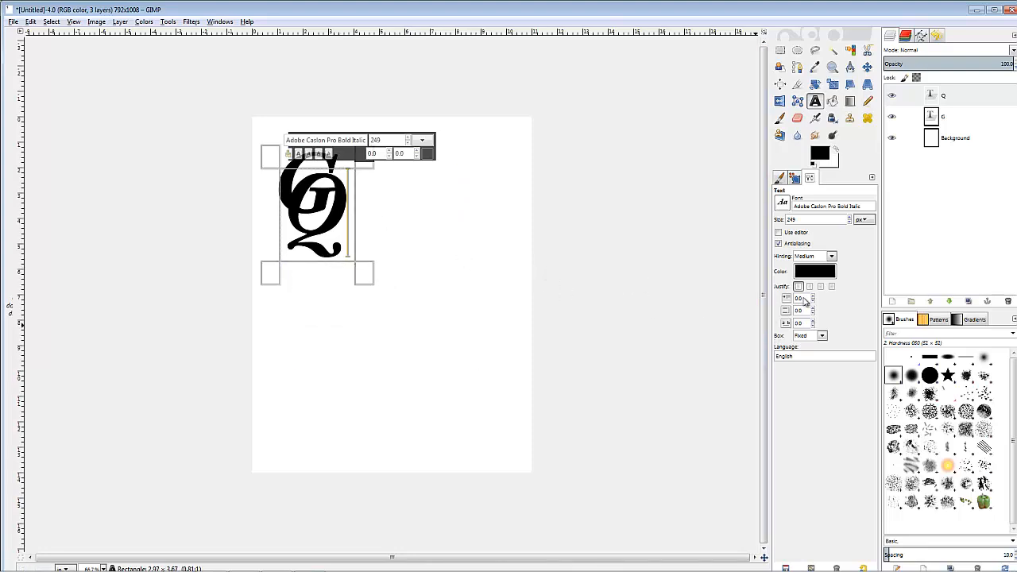
left_click(826, 274)
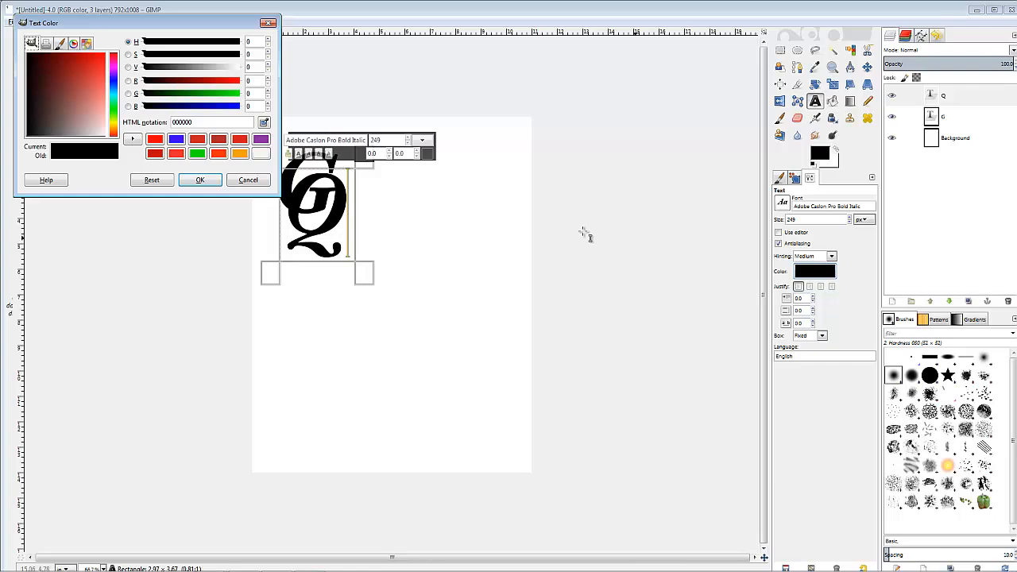
left_click(92, 67)
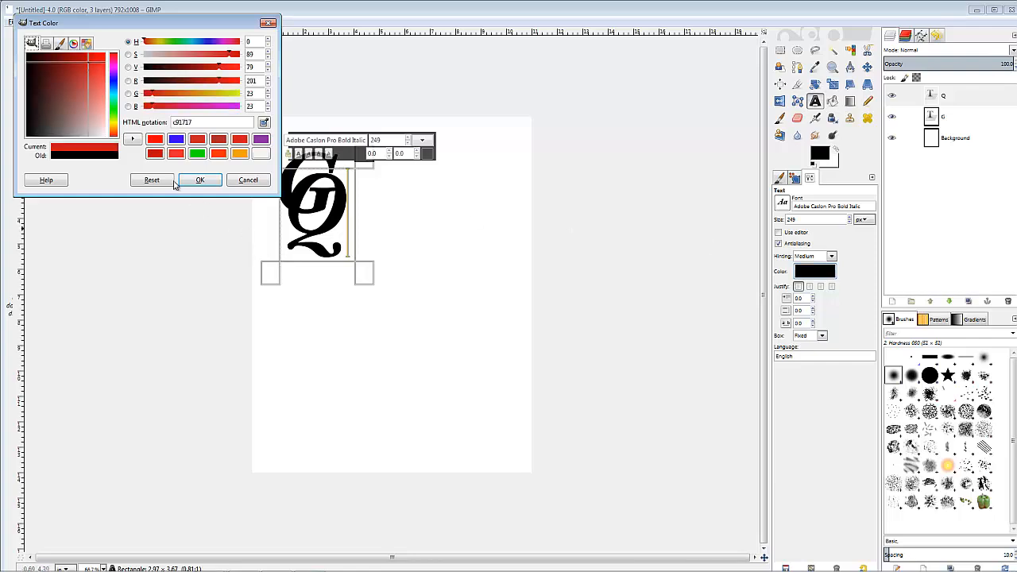
left_click(211, 181)
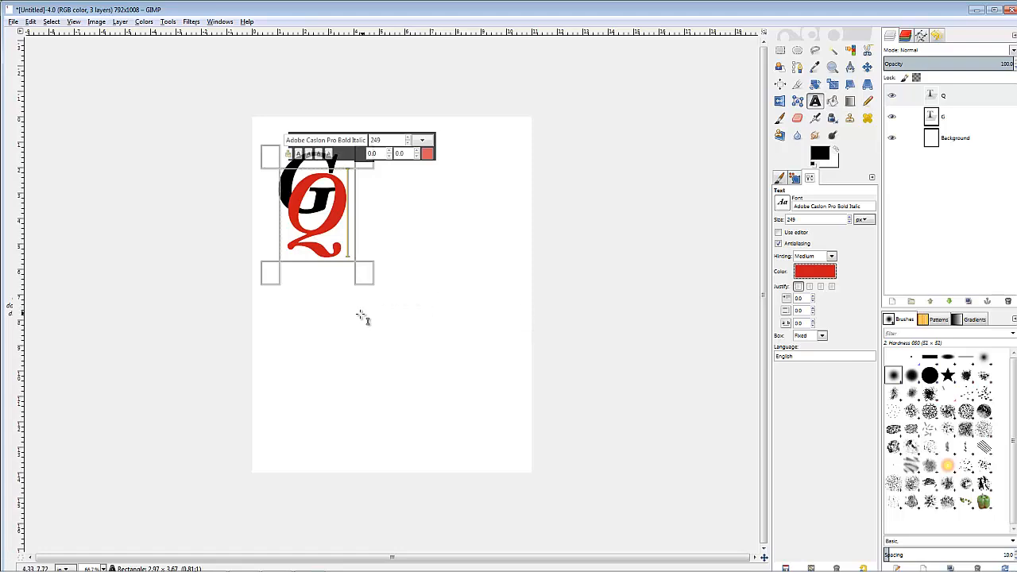
- Add a text box about 8.96 × 2.32 in below the letters, reading "The Man Of The Year" at size 47 px
left_click(304, 312)
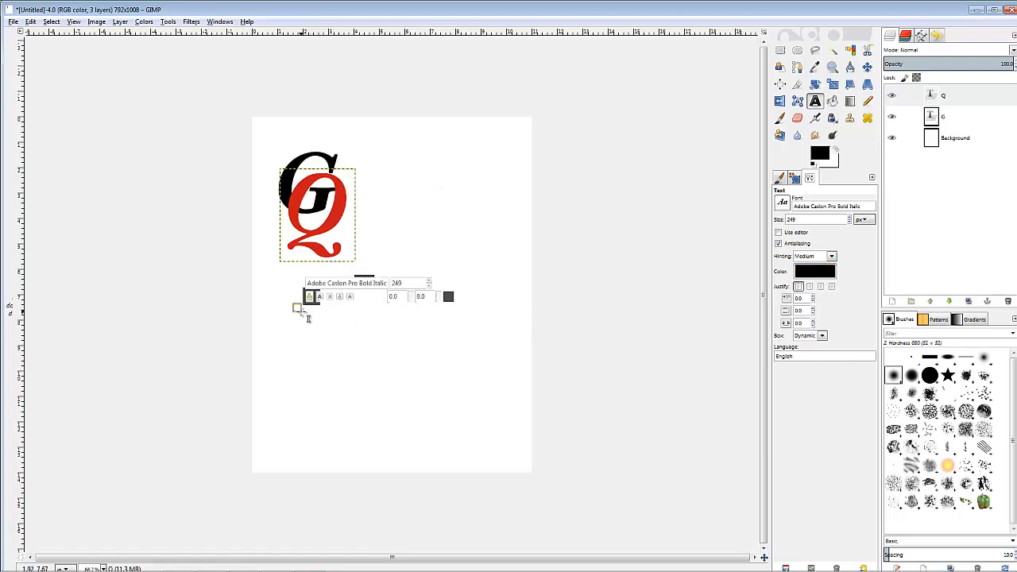
left_click_drag(285, 320, 517, 380)
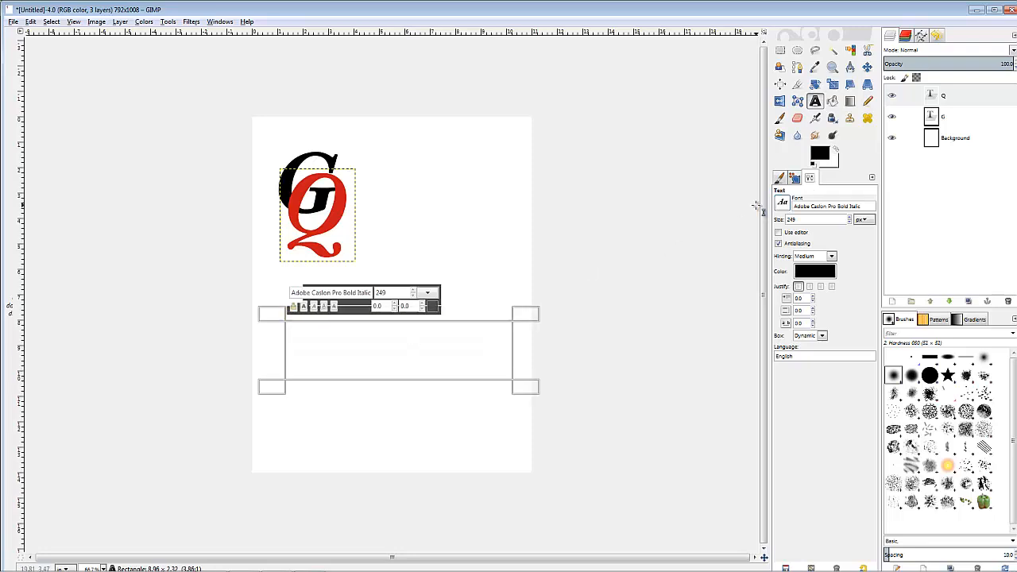
left_click(850, 225)
type("tHE")
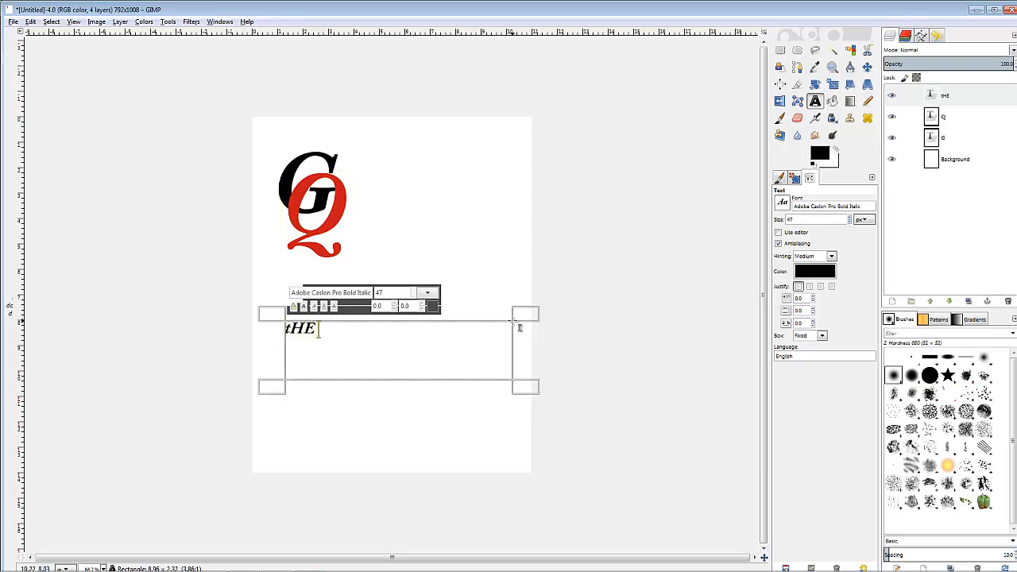
key("BackSpace")
key("BackSpace")
key("BackSpace")
type("The Man ")
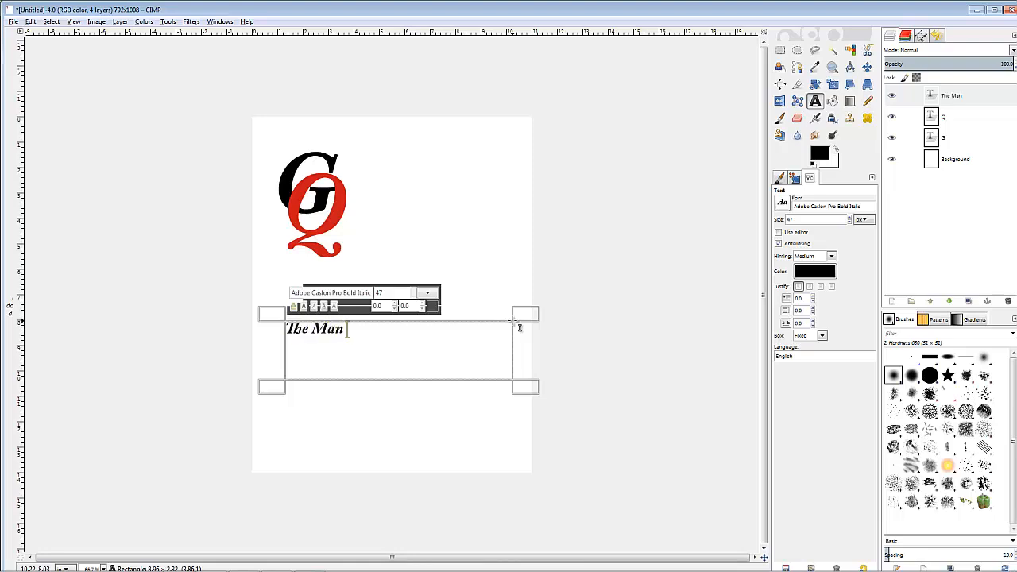
type("Of The Year")
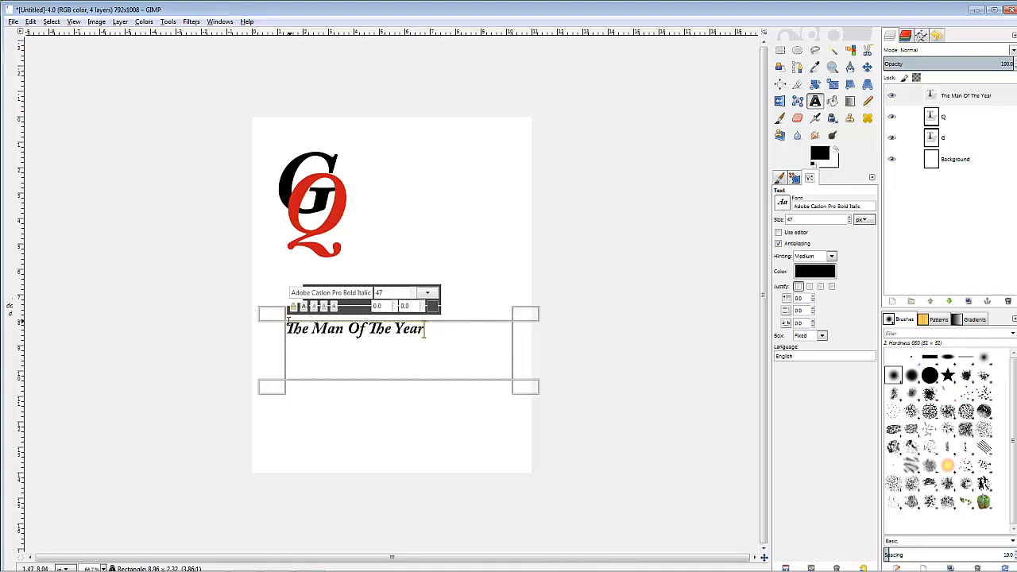
- Reposition the headline to the upper right of the GQ letters, set its size to 58 px and fit its box to about 6.99 × 0.88 in
left_click_drag(288, 320, 346, 135)
left_click_drag(339, 125, 335, 136)
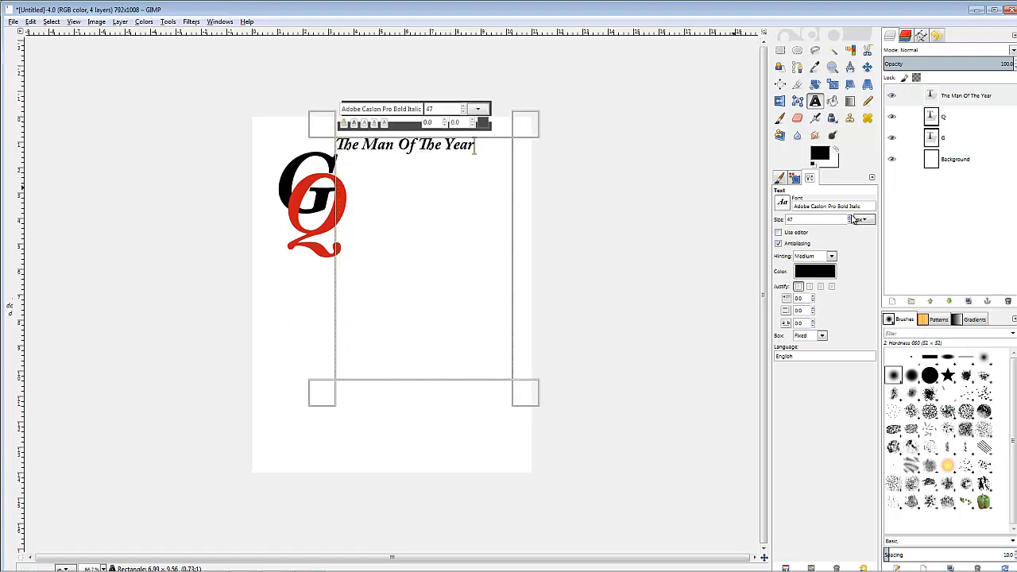
left_click(851, 217)
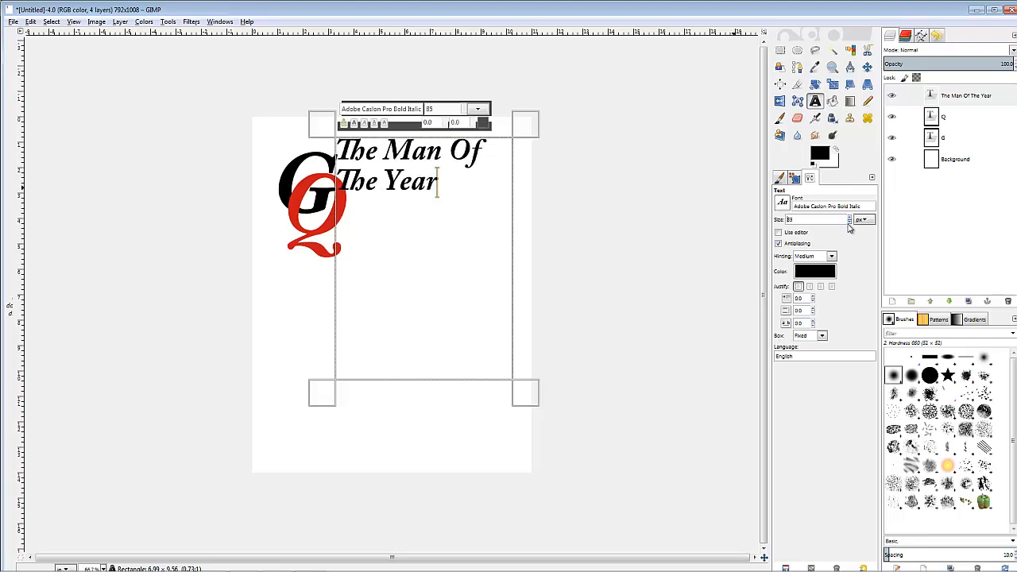
left_click(848, 222)
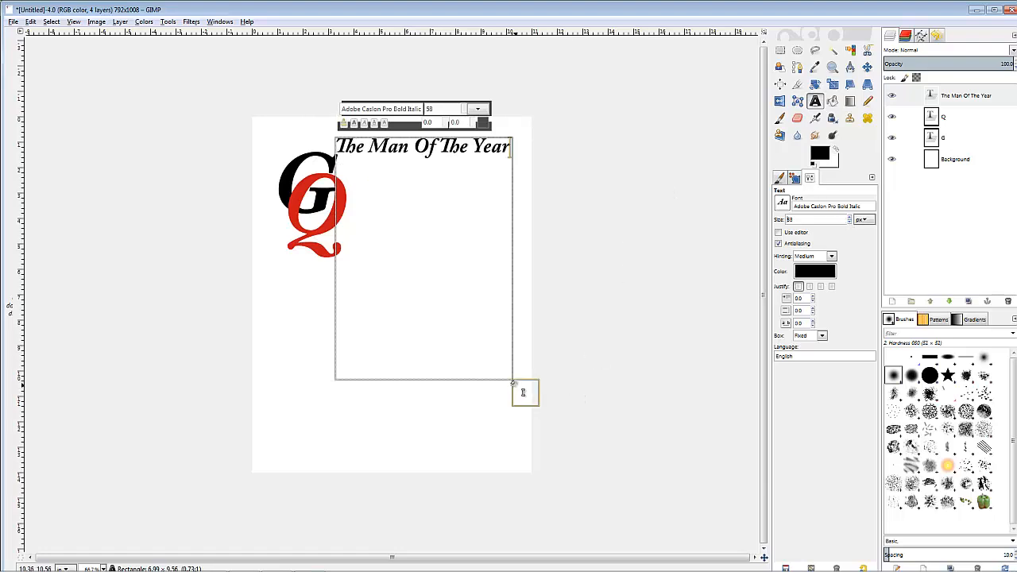
left_click_drag(523, 392, 517, 166)
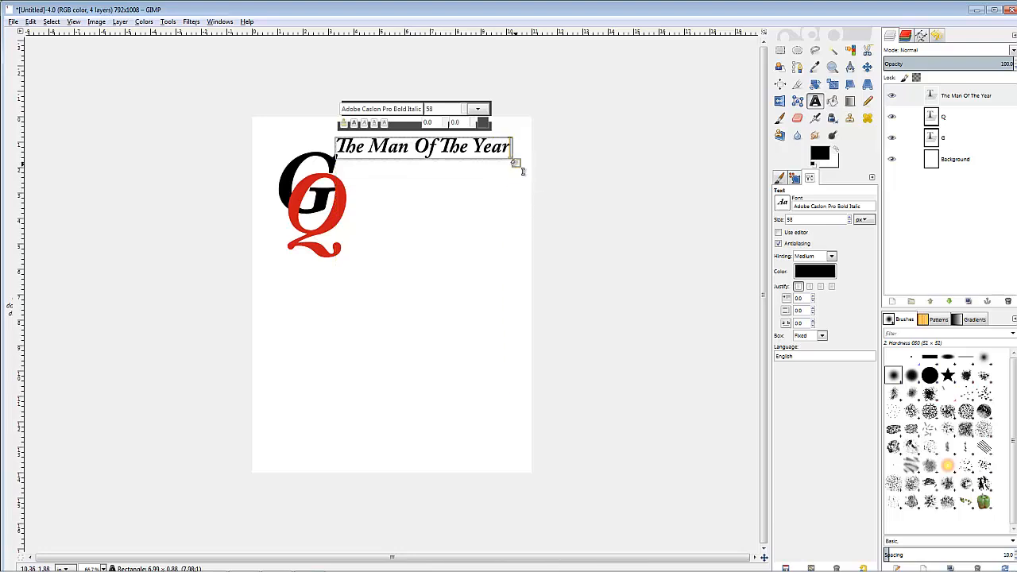
- Color the "The Man Of The Year" headline purple
left_click(813, 274)
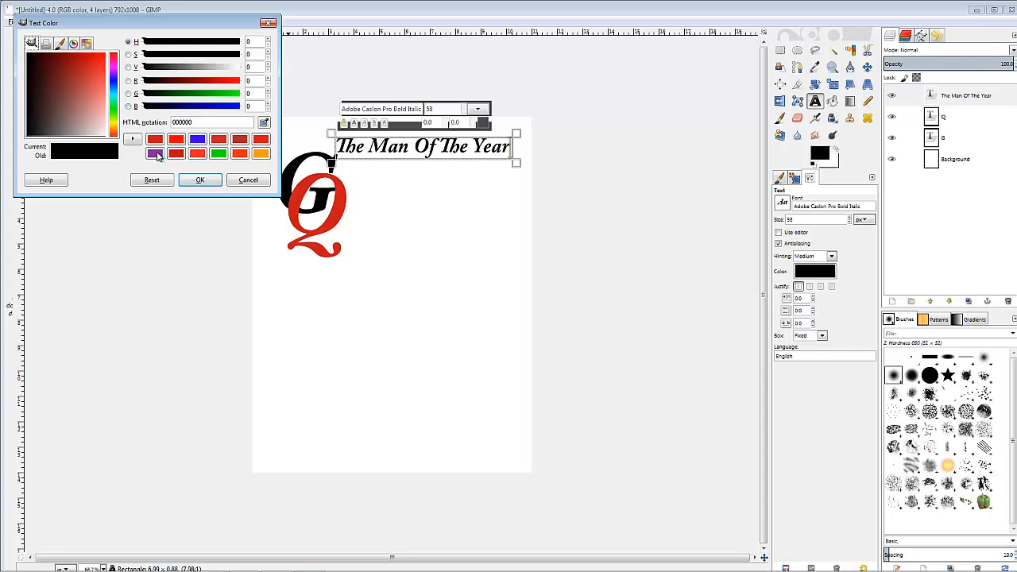
left_click(155, 153)
left_click(200, 180)
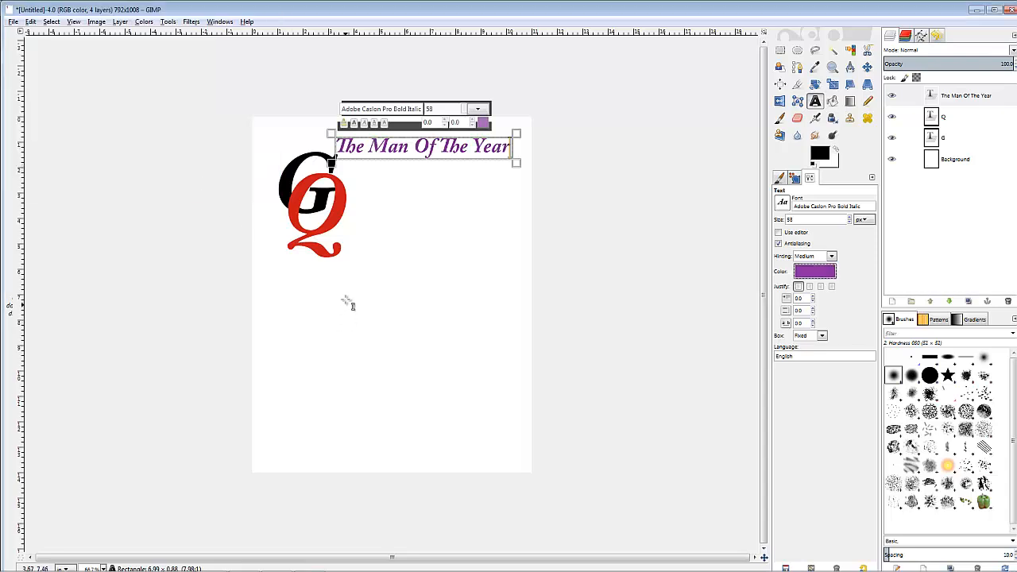
- Add a text box about 7.63 × 1.67 in below the GQ letters, reading "The Photographer that captured it all"
left_click_drag(326, 294, 517, 339)
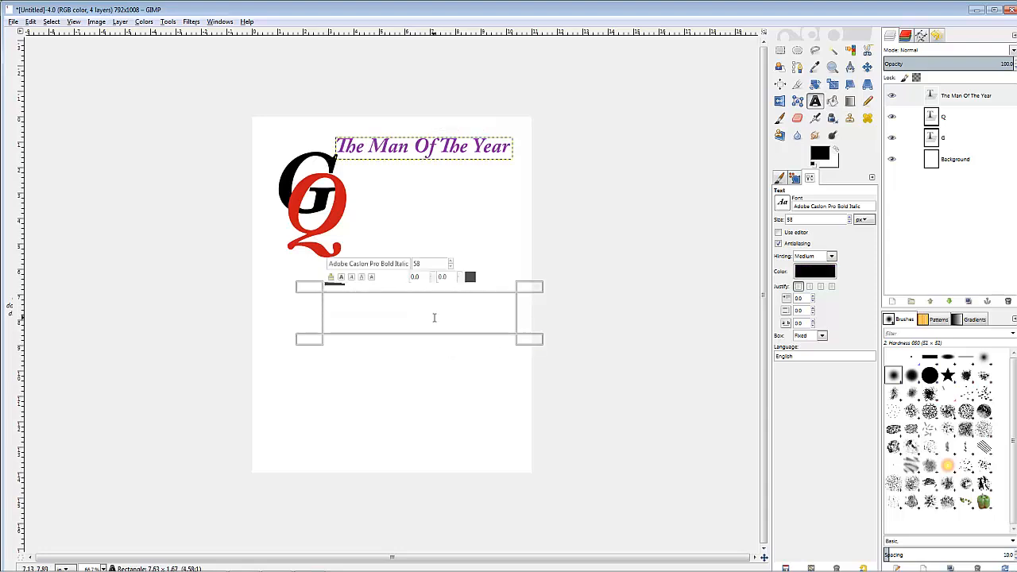
type("The P{hotograp[")
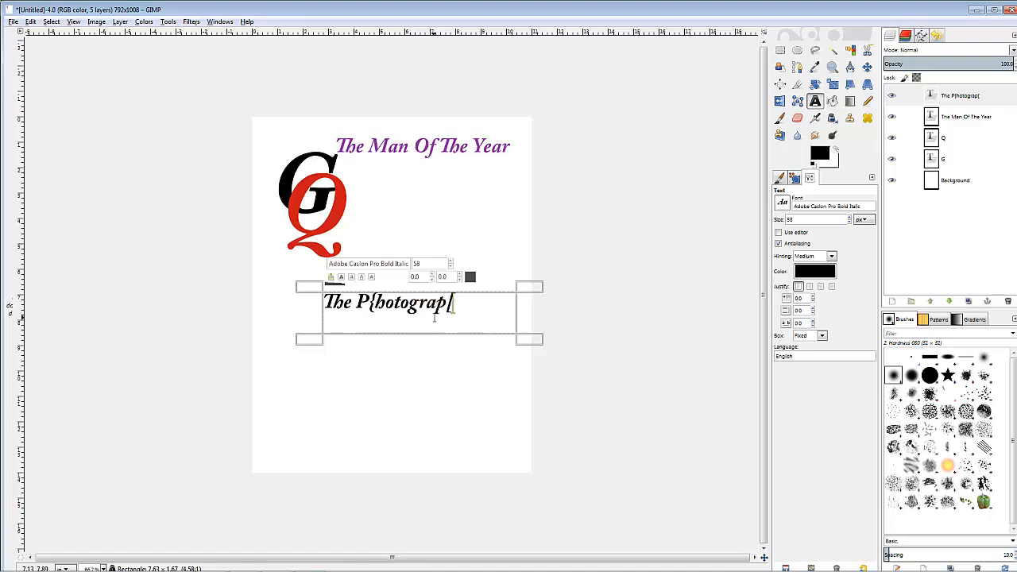
type("h")
key("BackSpace")
key("BackSpace")
type("her that")
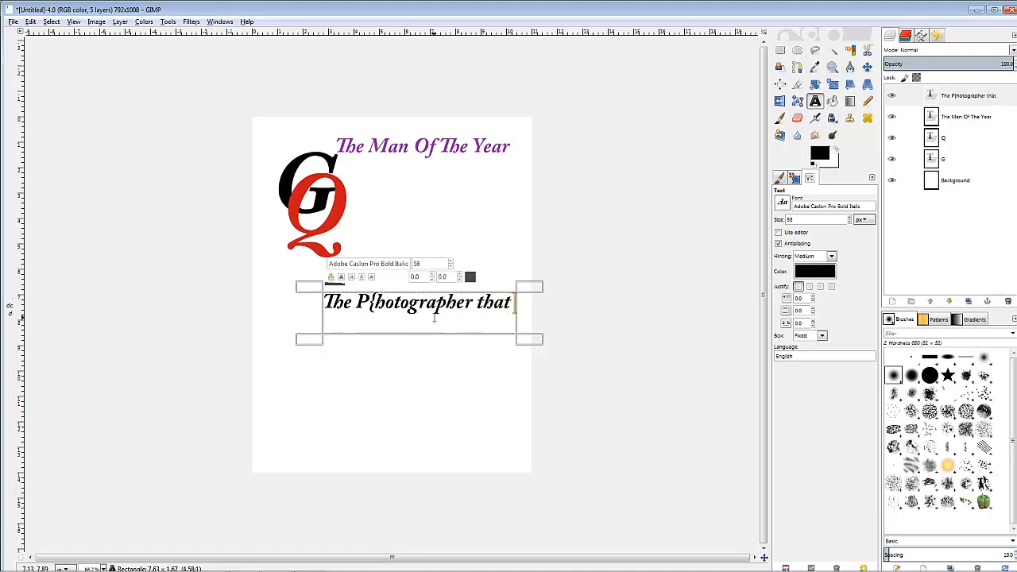
type(" capture")
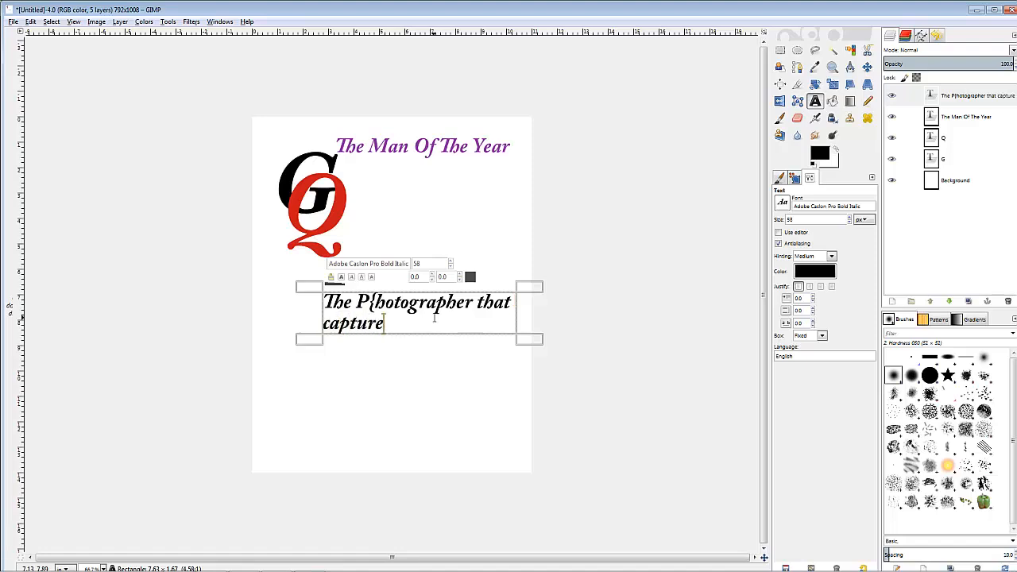
type("d it all")
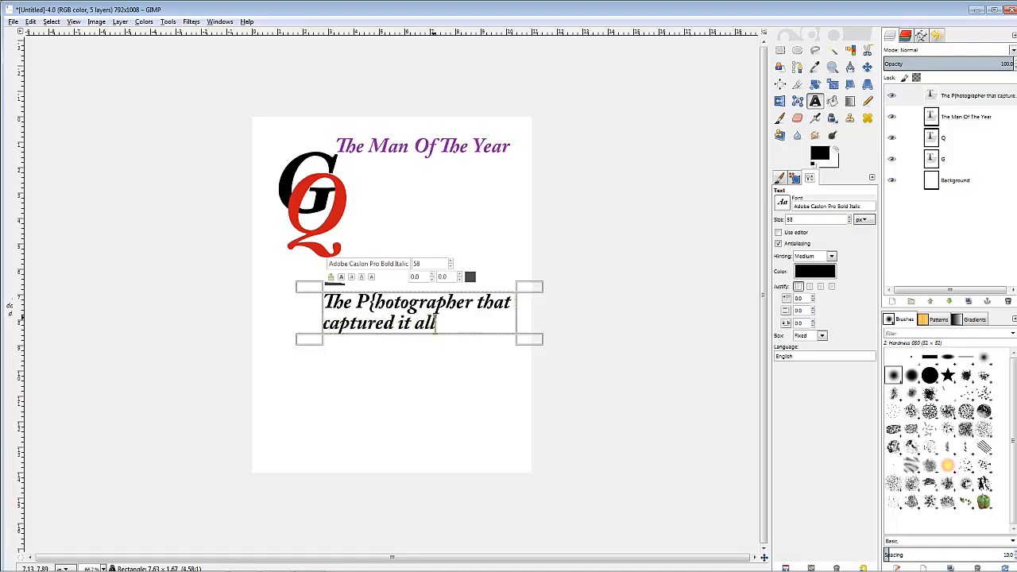
left_click(378, 303)
key("BackSpace")
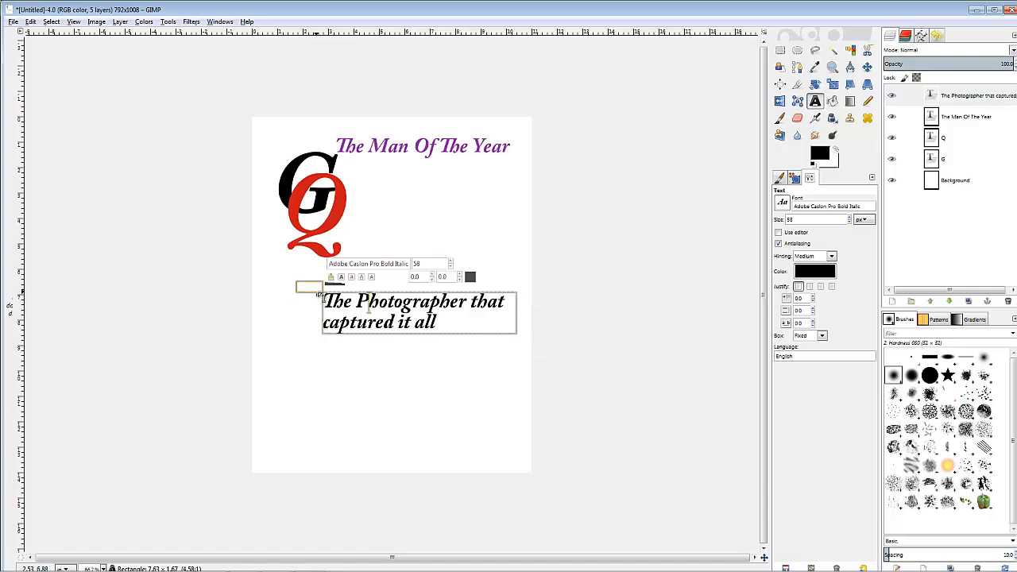
- Set the photographer line to size 50 px and fit its box to about 10.31 × 0.86 in across the page width
left_click_drag(321, 292, 262, 273)
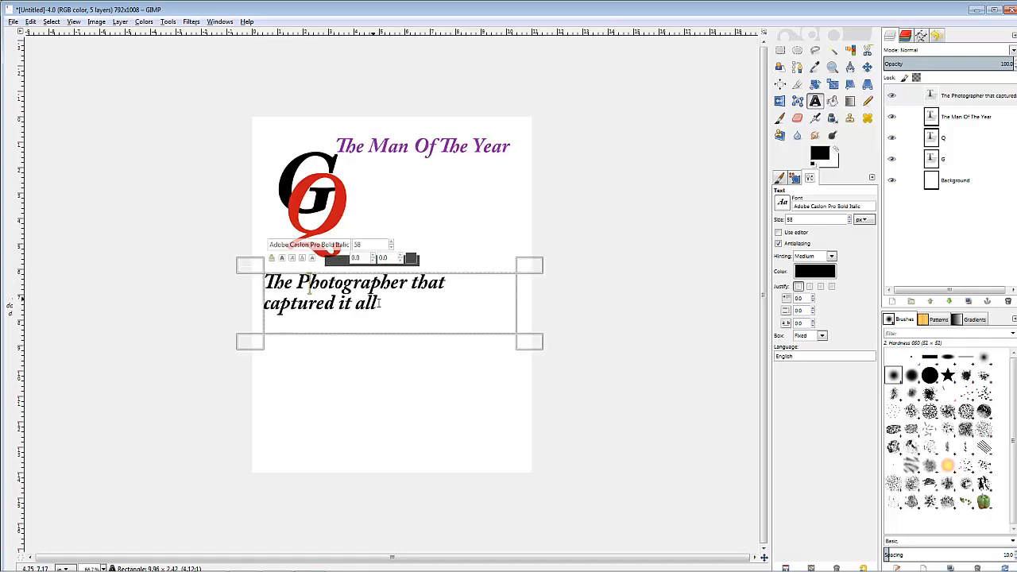
left_click_drag(529, 343, 540, 346)
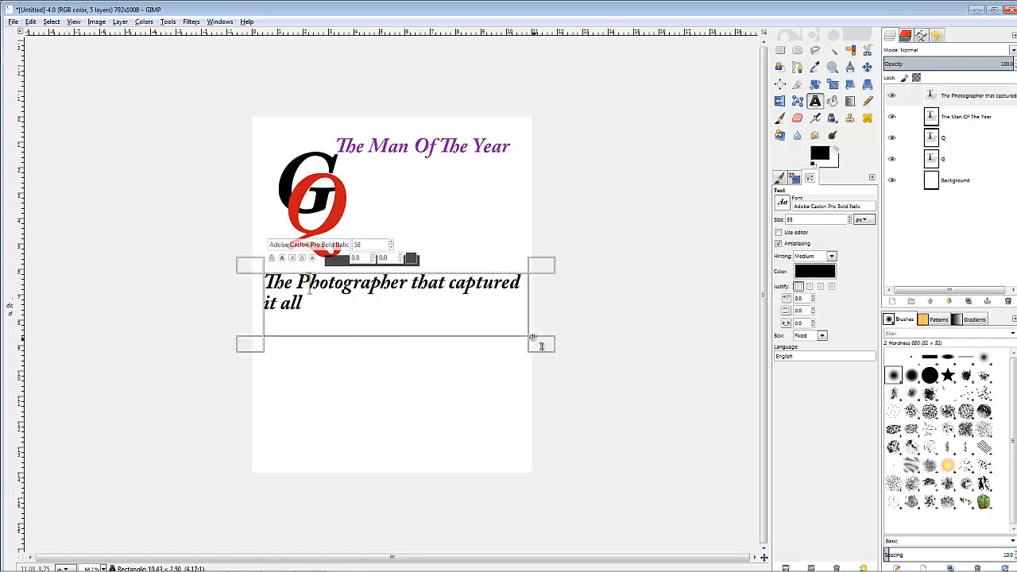
left_click(850, 222)
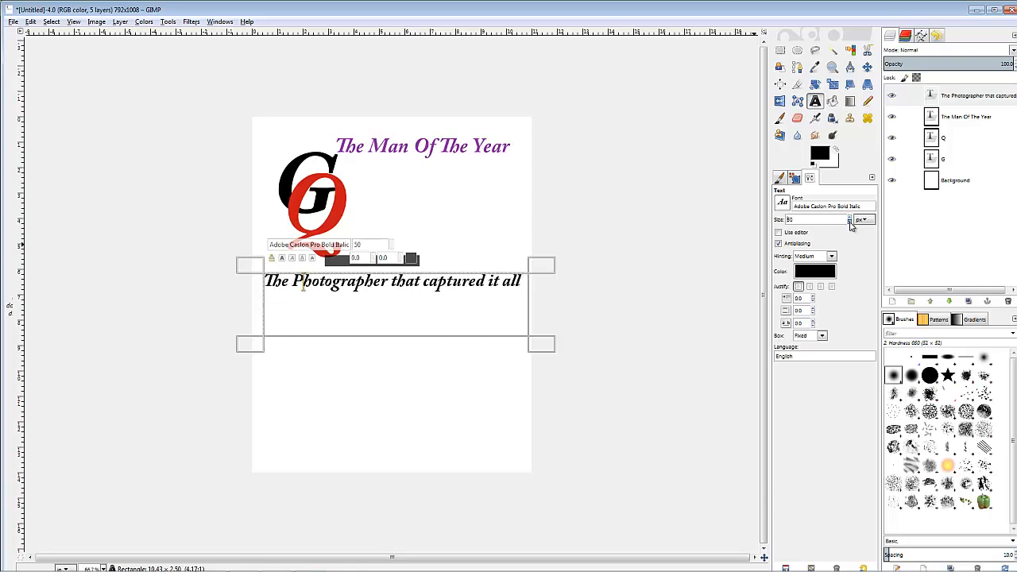
left_click_drag(538, 342, 535, 301)
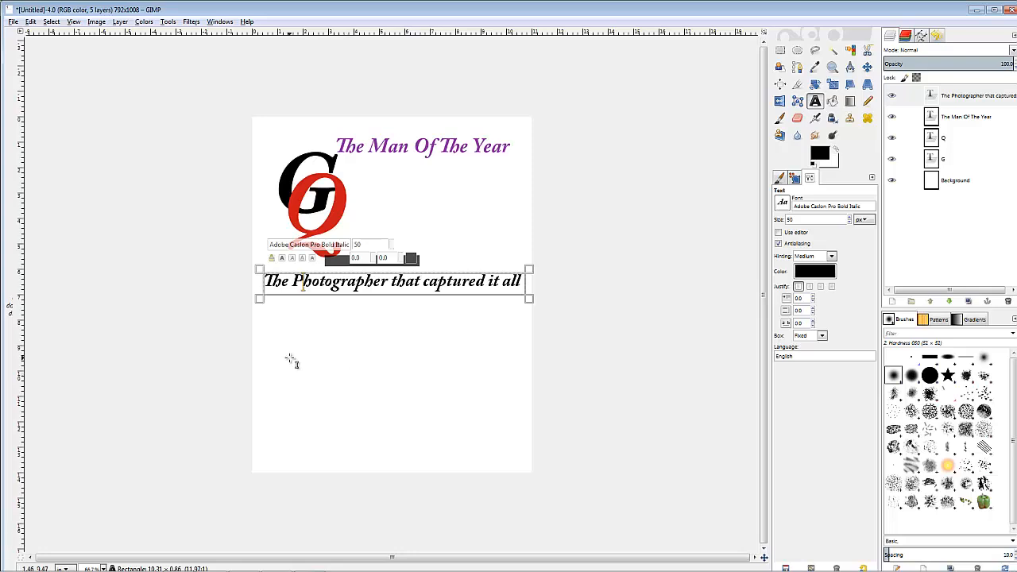
- Add the text "Read it all in this issue!!!!" below the photographer line and fit its box to about 7.19 × 0.71 in
left_click_drag(290, 358, 476, 419)
type("Rea")
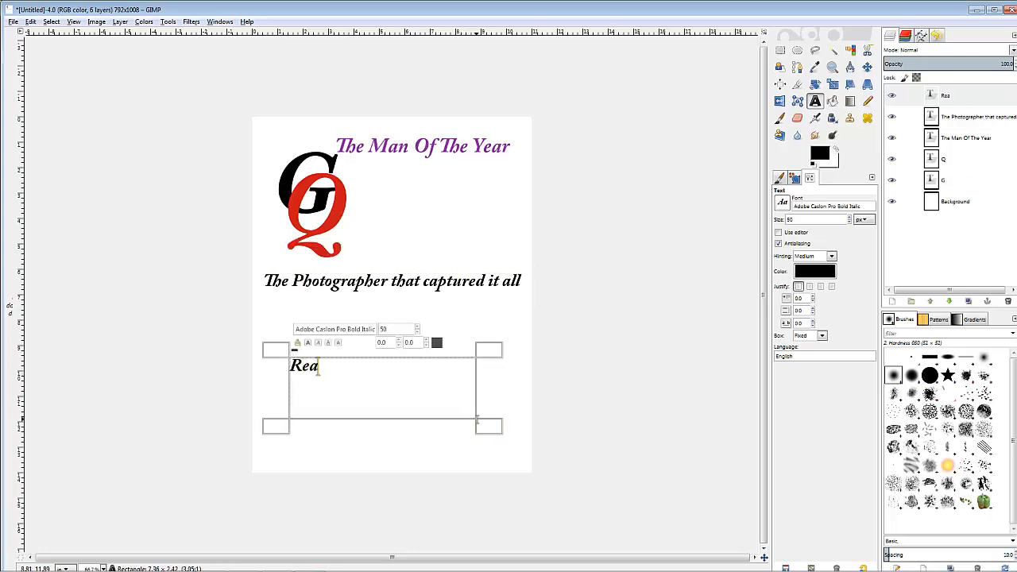
type("d it all in t")
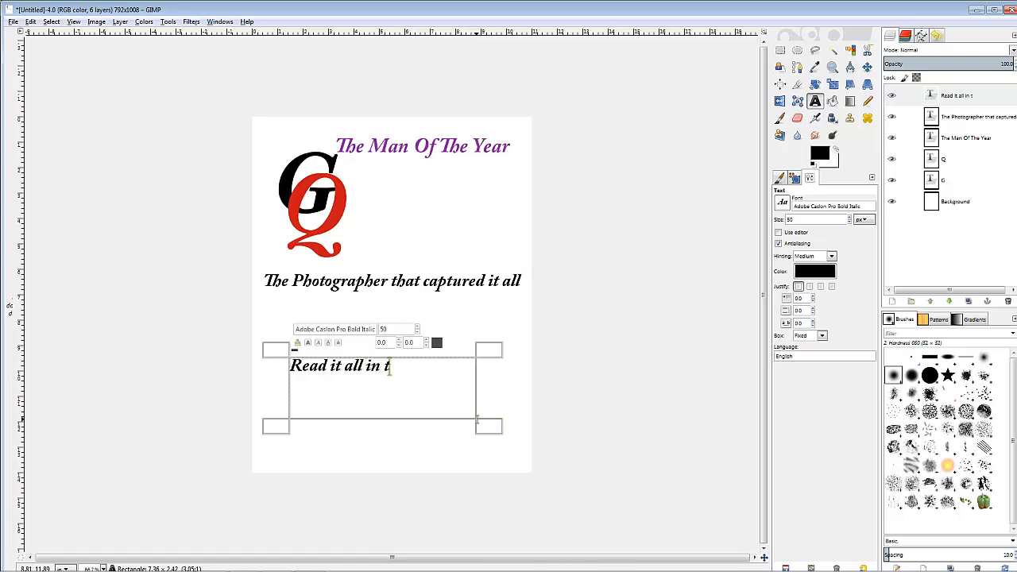
type("his")
key("BackSpace")
type("is isseue!!!!")
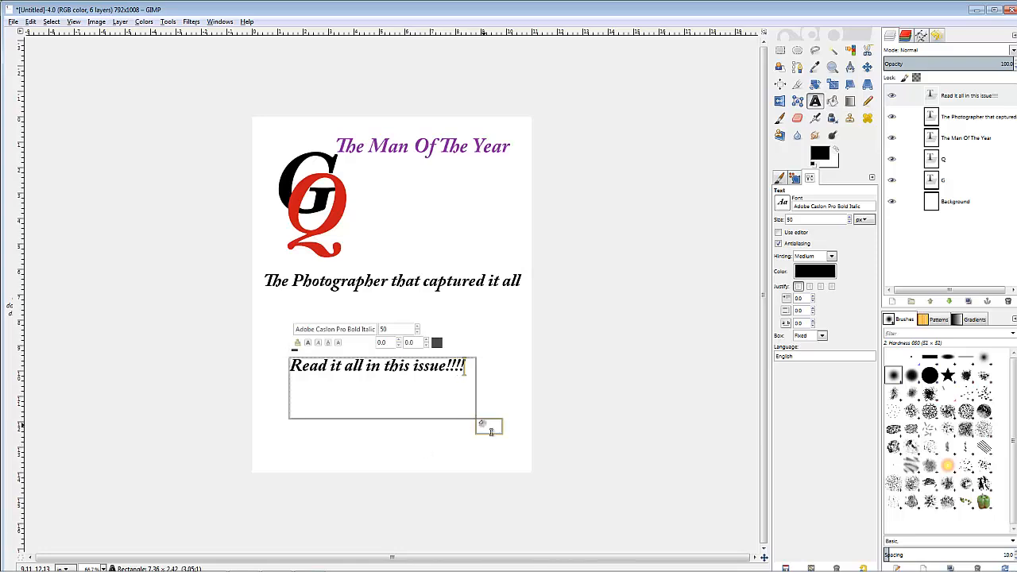
left_click_drag(488, 425, 480, 380)
- Color the "The Photographer that captured it all" line orange-red (ef310b)
left_click(475, 282)
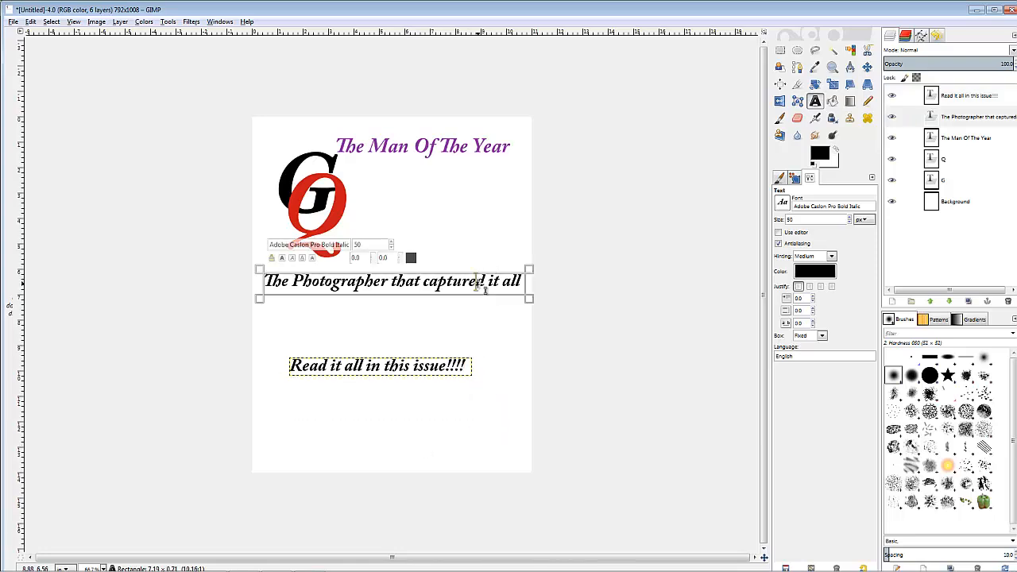
left_click(821, 275)
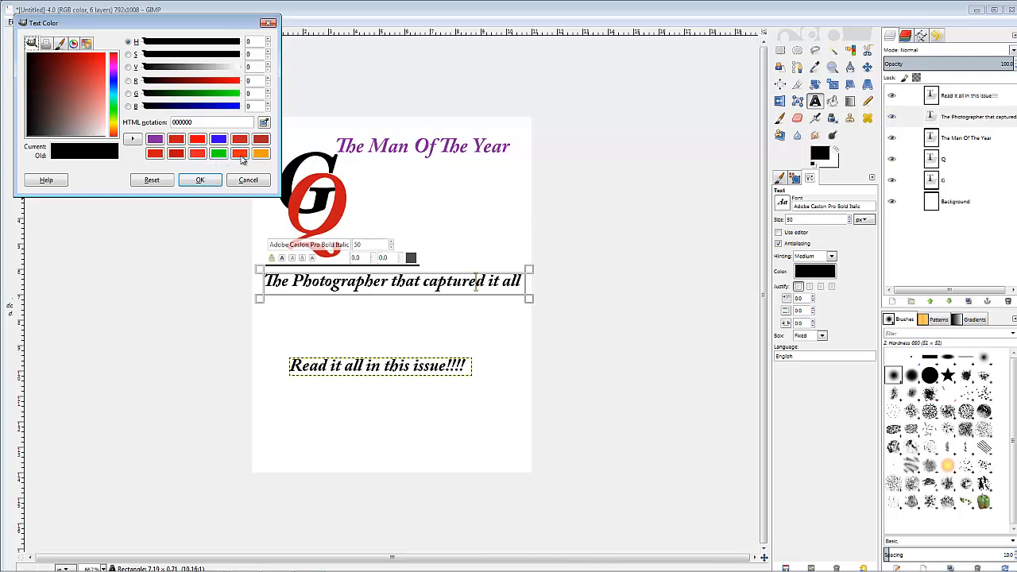
left_click(240, 153)
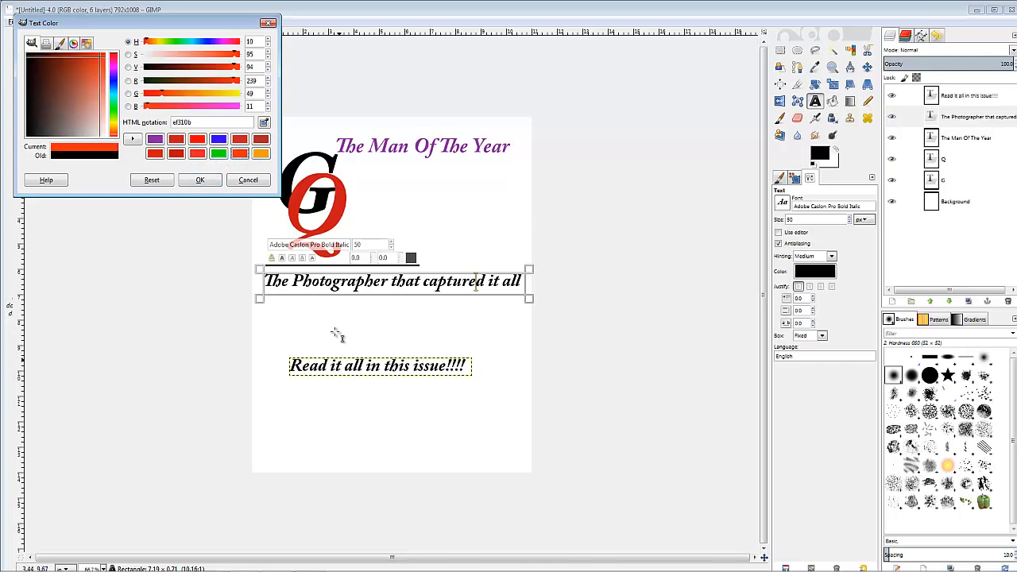
left_click(201, 179)
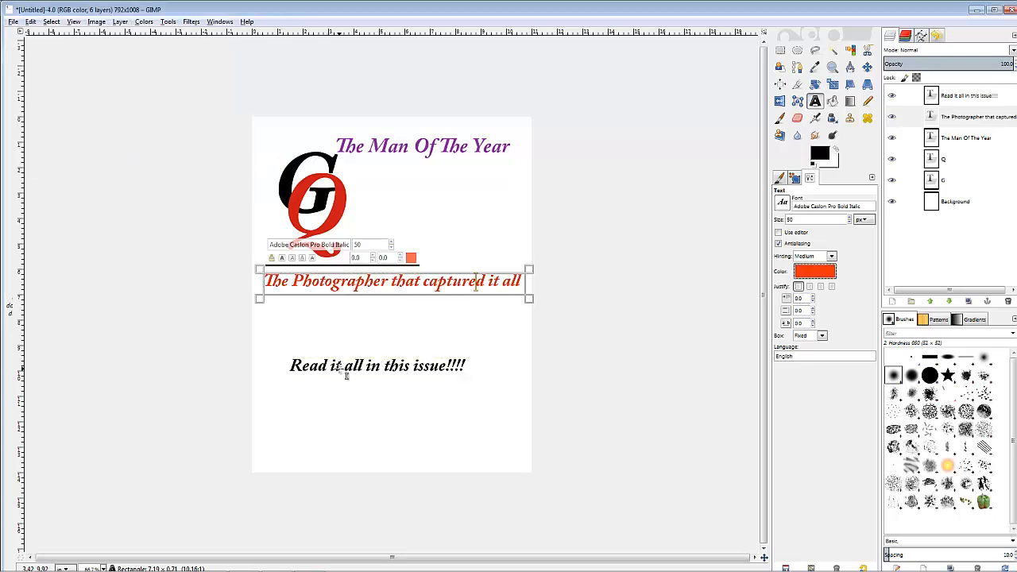
- Color the "Read it all in this issue!!!!" line red (f40000)
left_click(341, 368)
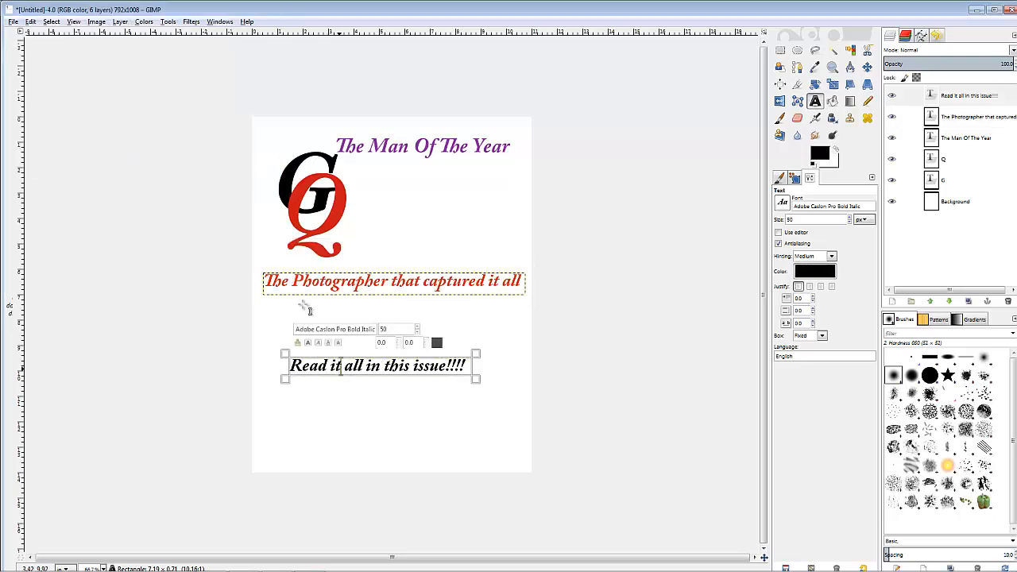
left_click(817, 272)
left_click(219, 139)
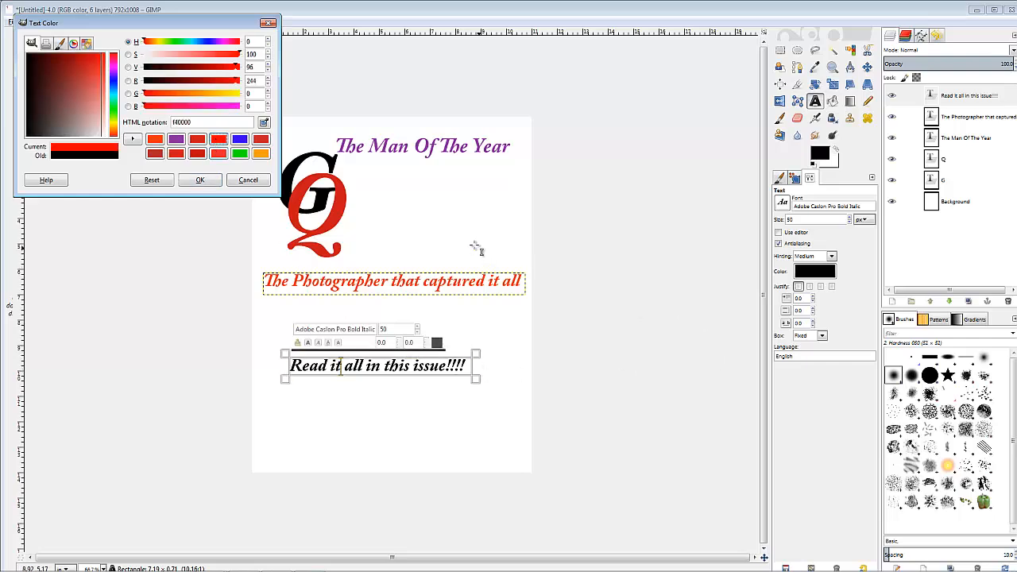
left_click(201, 181)
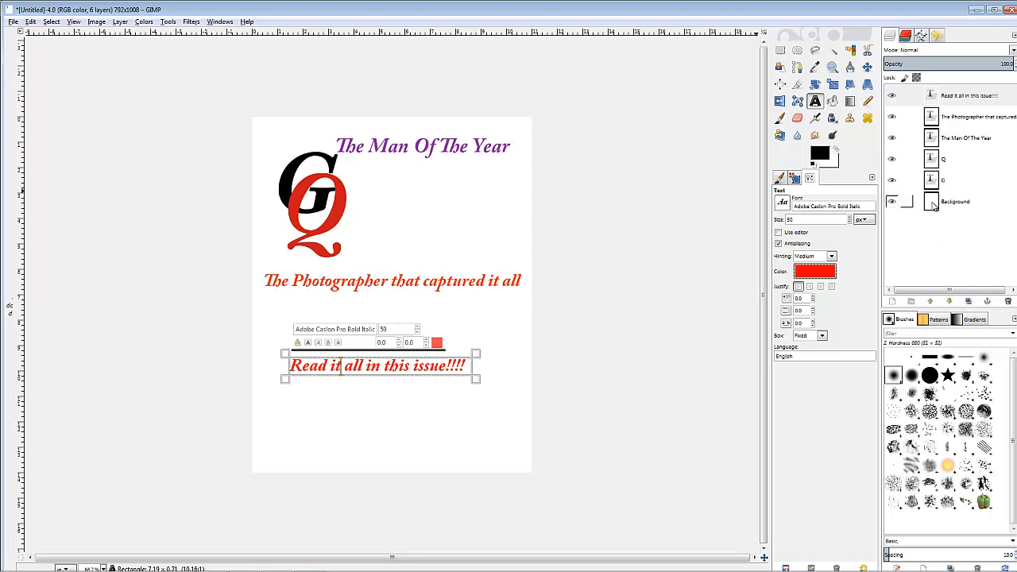
- Clear the Background layer's white fill to transparency and merge all five text layers down into it
left_click(934, 204)
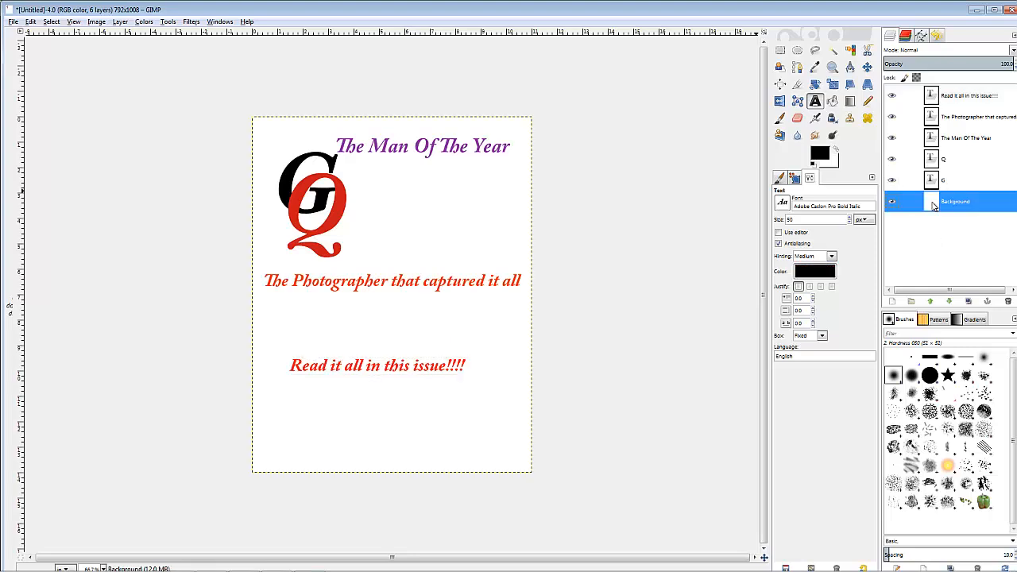
key("Delete")
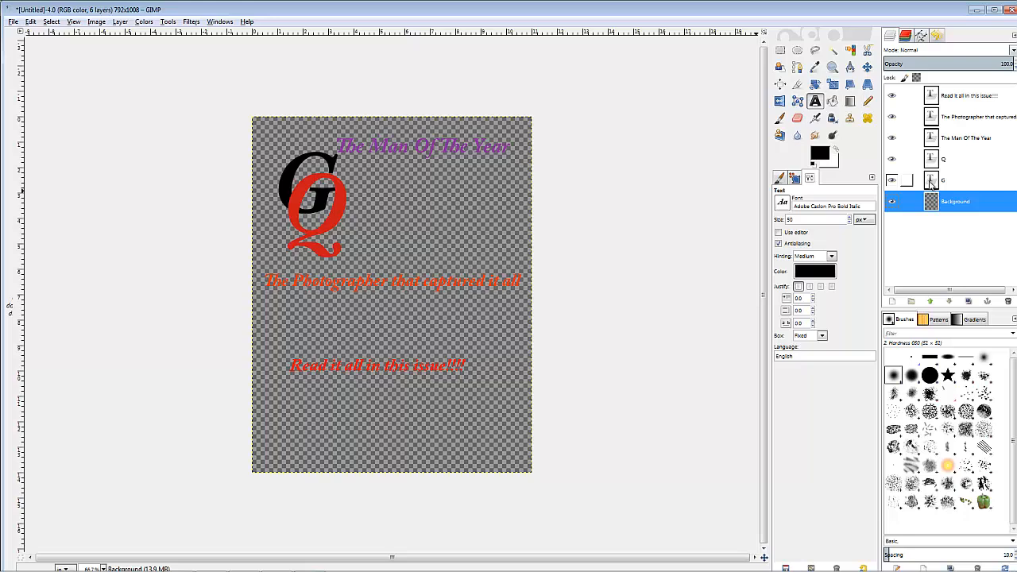
right_click(932, 183)
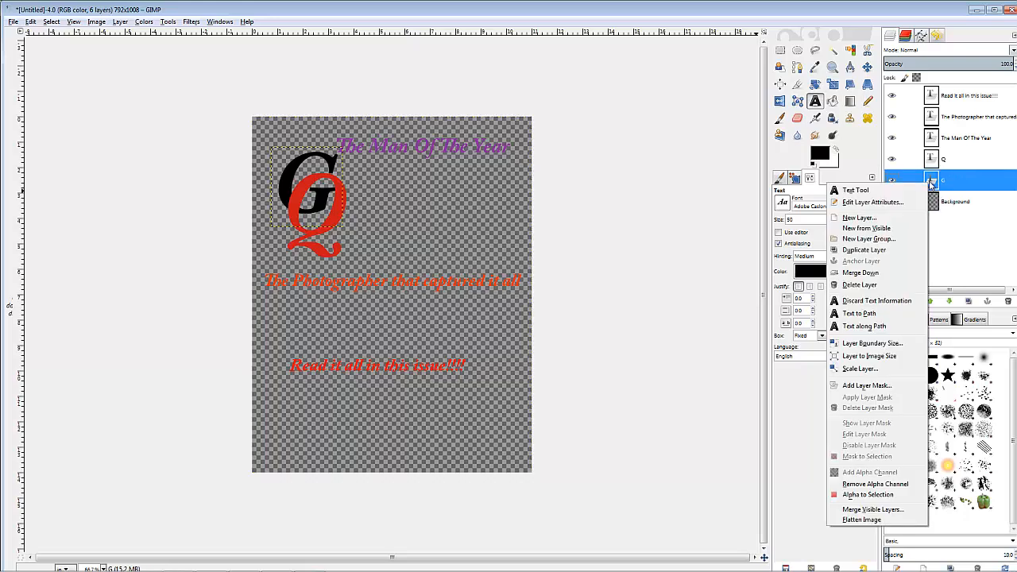
left_click(860, 285)
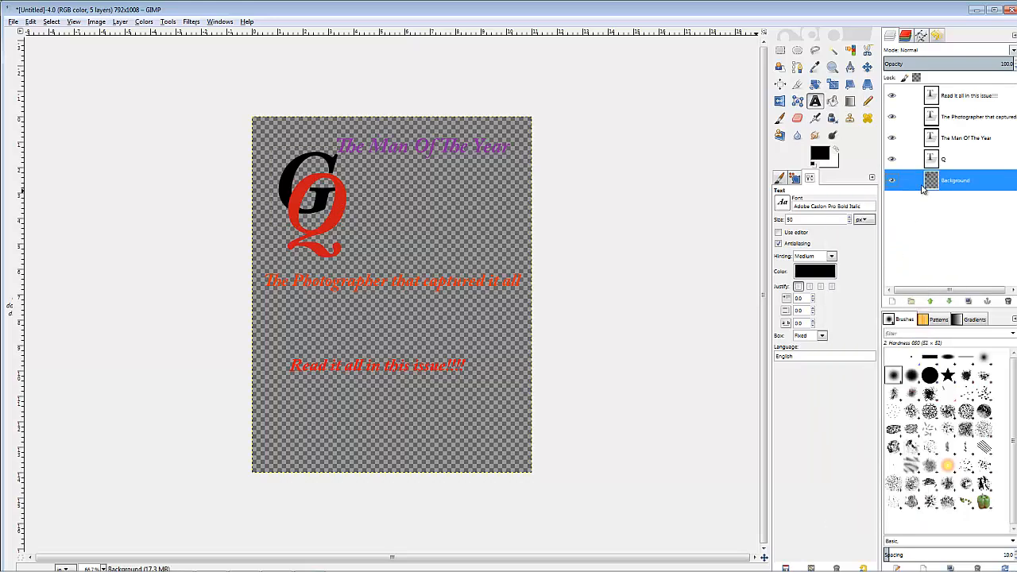
right_click(933, 164)
left_click(898, 254)
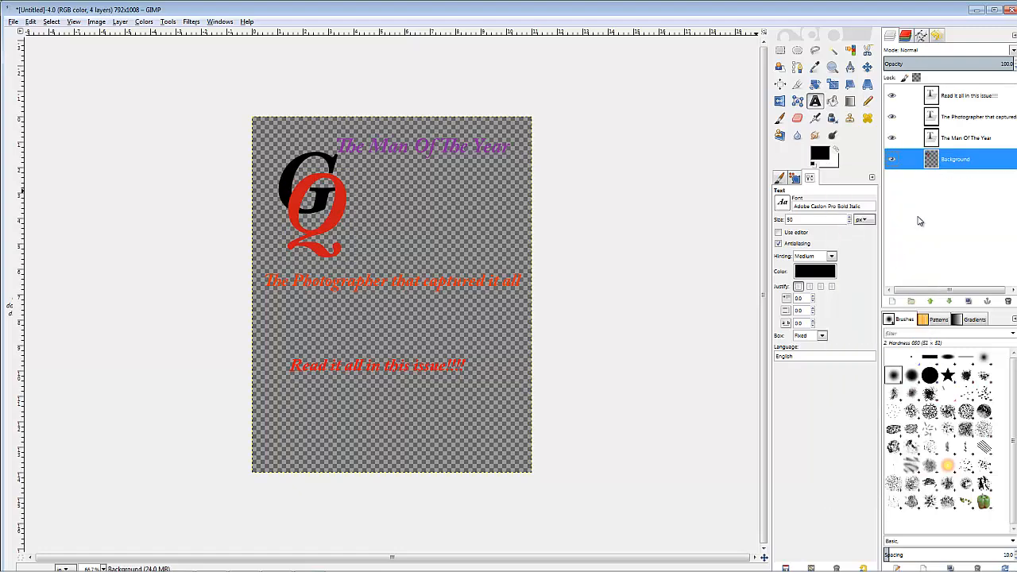
right_click(935, 143)
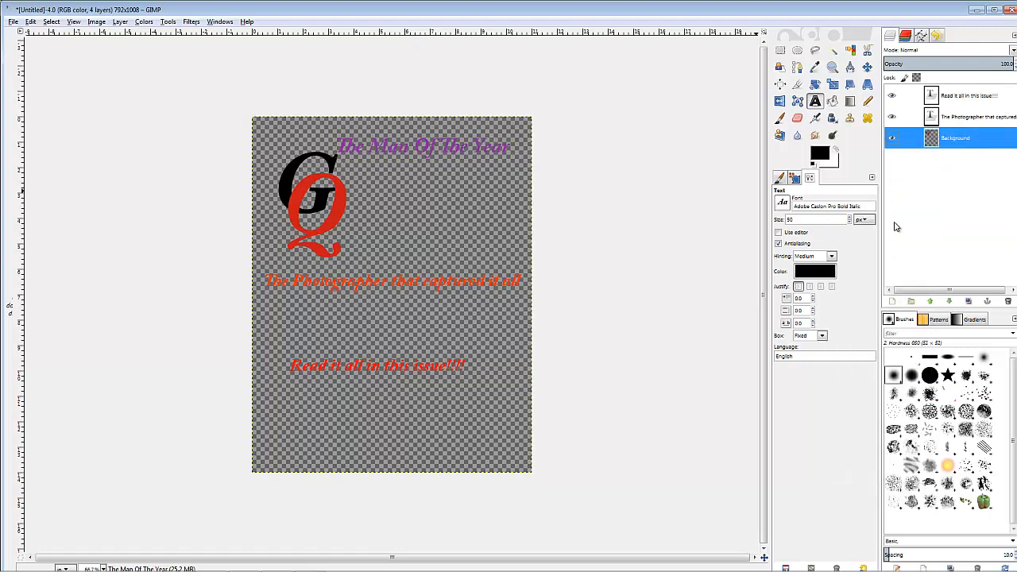
left_click(898, 232)
right_click(937, 118)
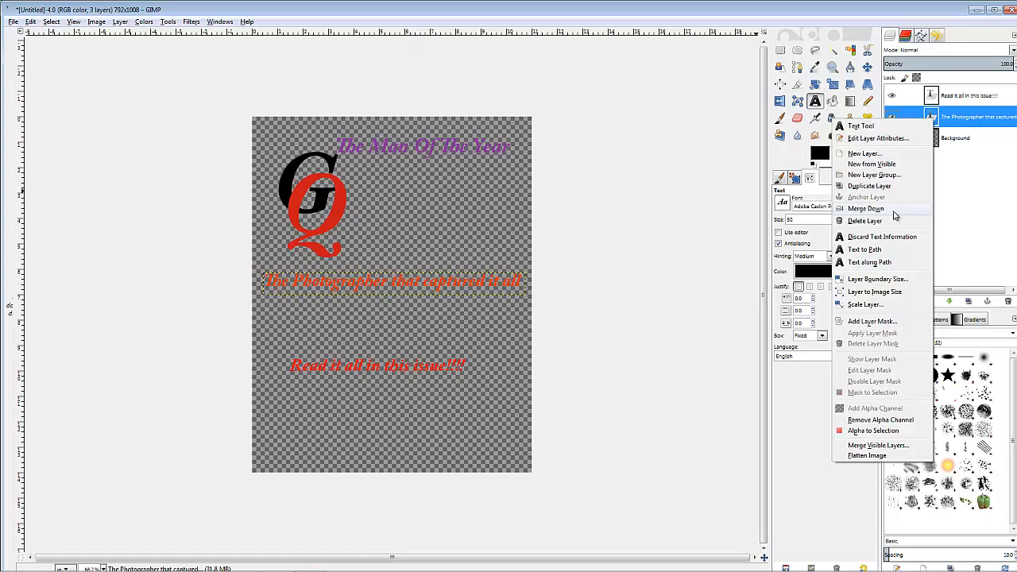
left_click(899, 211)
right_click(938, 96)
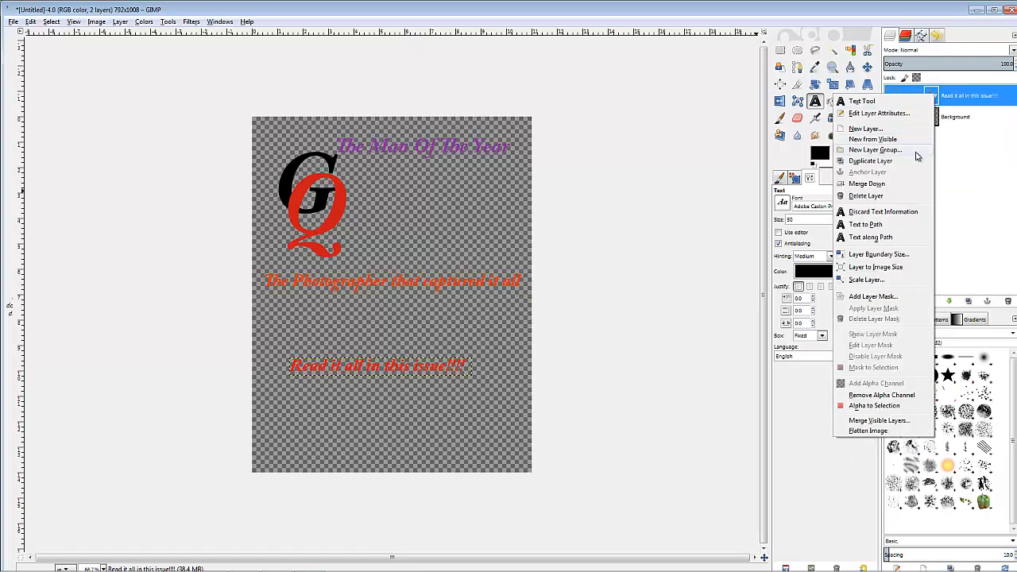
left_click(893, 185)
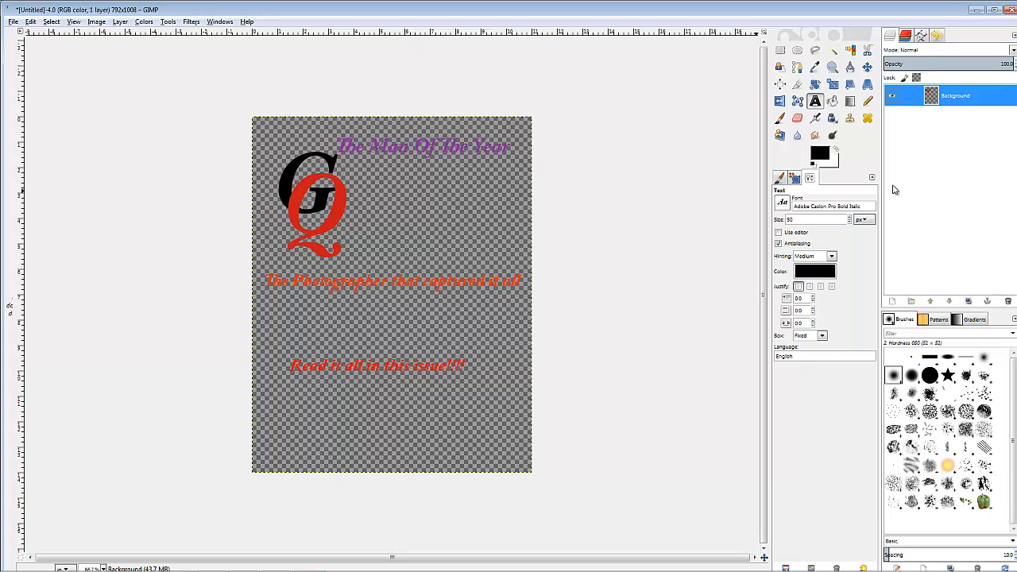
- Export the image as a PNG named "cover test" into the Desktop folder "images for video", keeping the offered PNG options
left_click(13, 22)
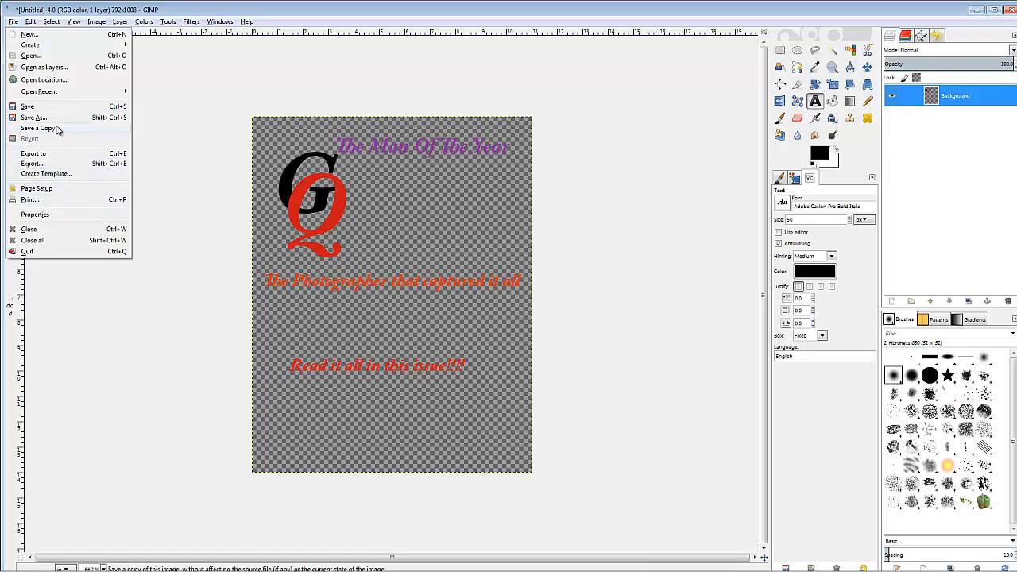
left_click(51, 164)
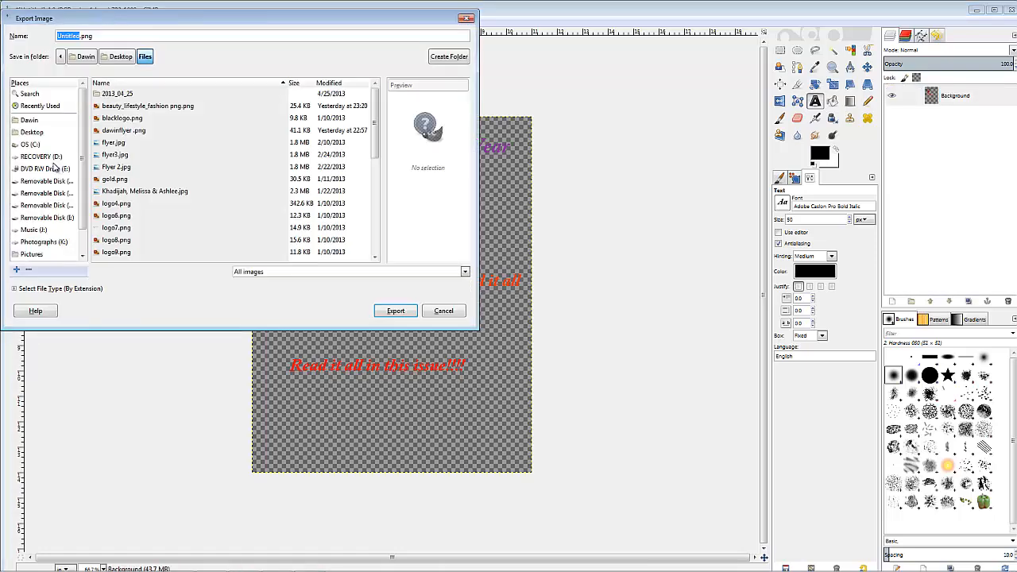
left_click(16, 134)
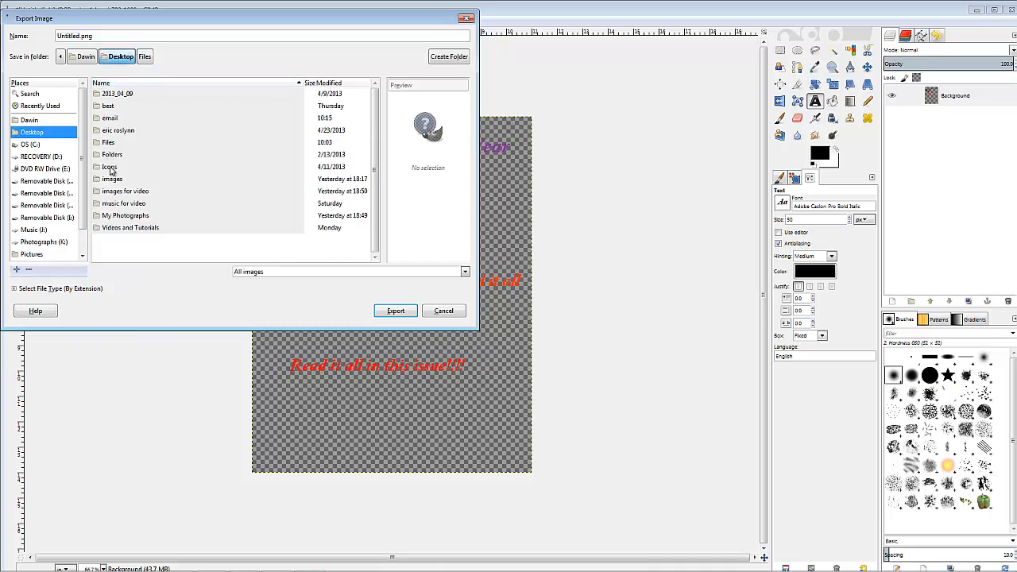
double_click(124, 191)
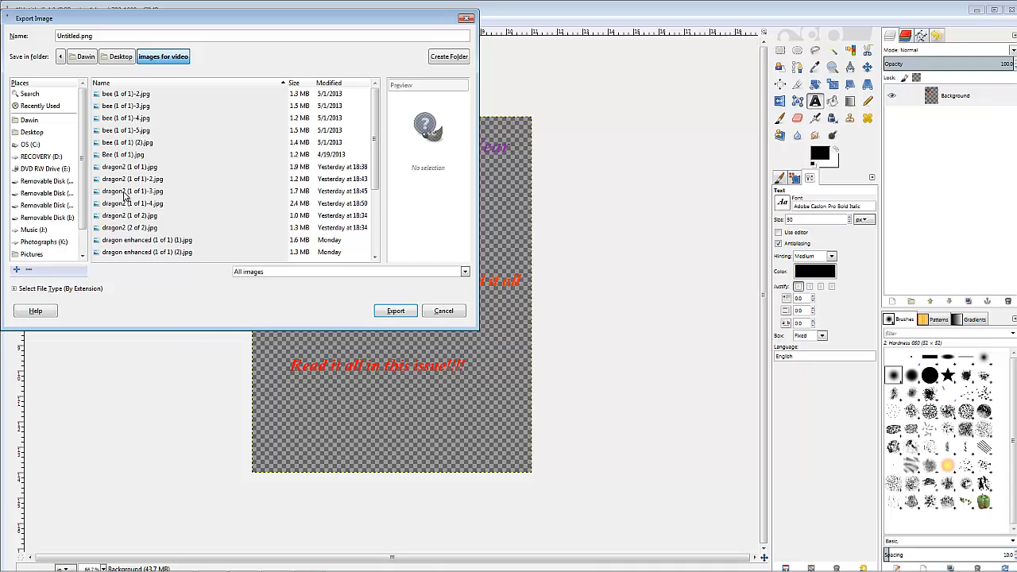
double_click(66, 37)
type("cover tes")
left_click(398, 312)
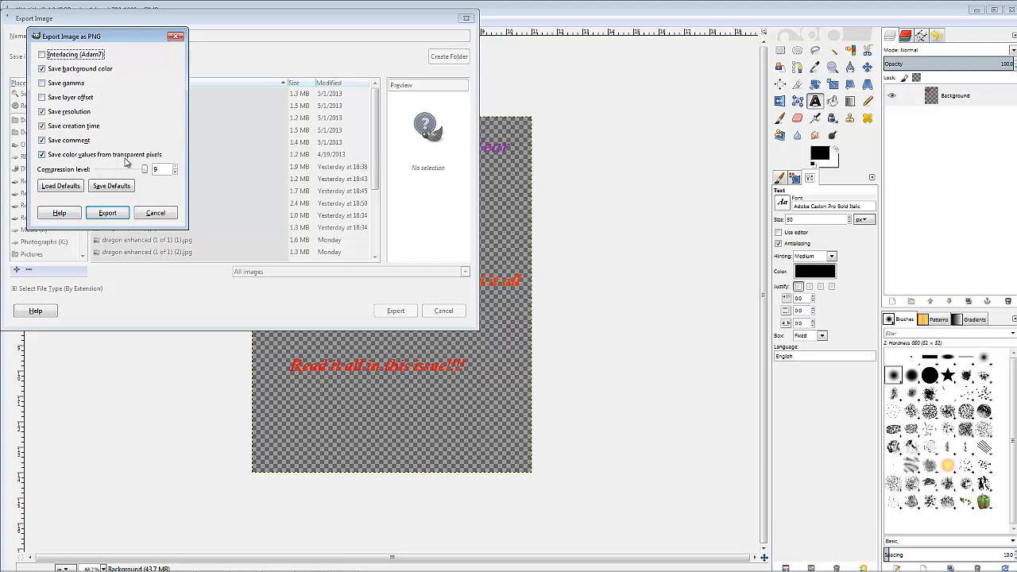
left_click(102, 215)
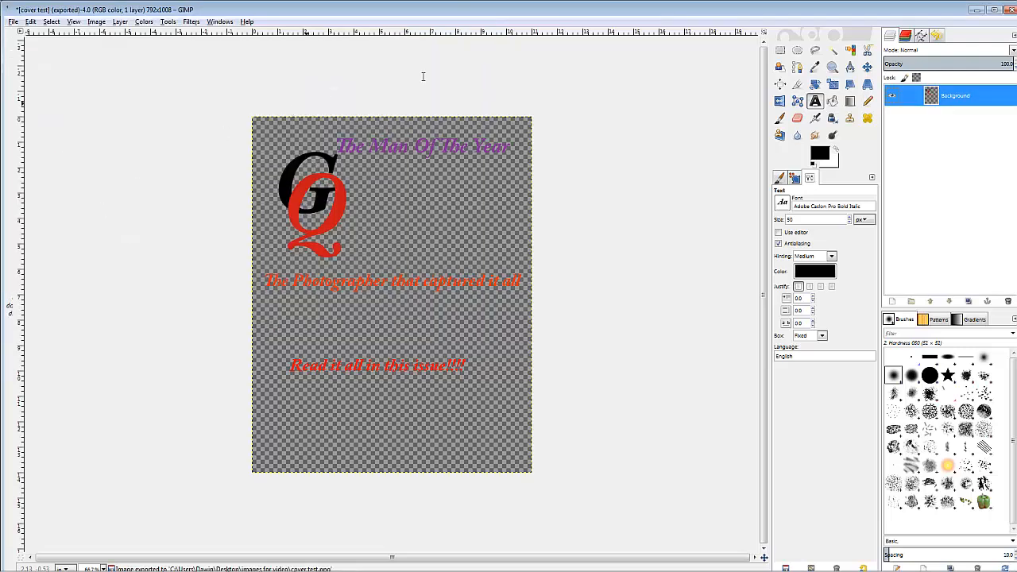
- Switch to Lightroom, load "cover test" from the Desktop folder "images for video" as the photo's layout overlay, and shift it slightly down
left_click(976, 10)
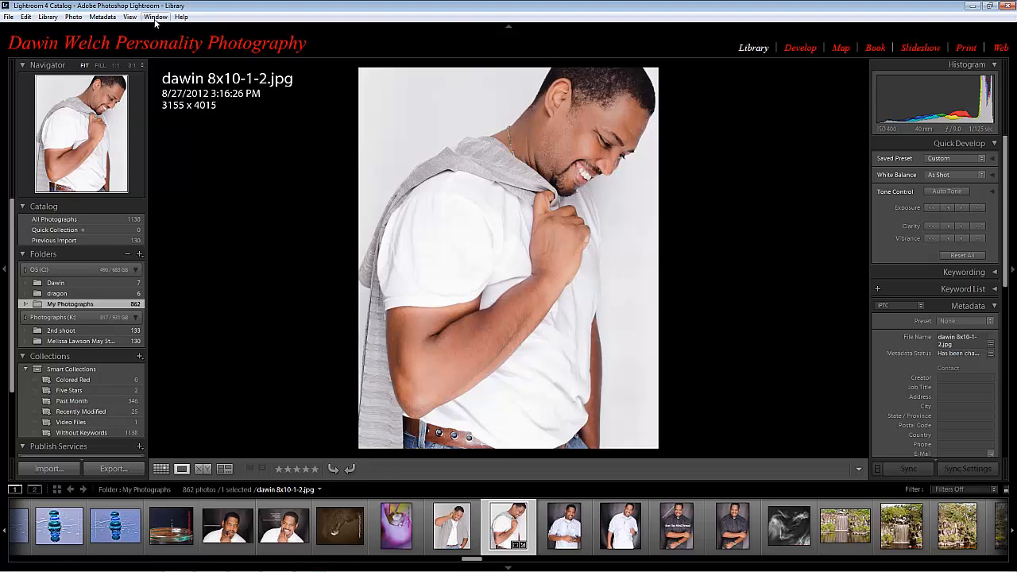
left_click(130, 17)
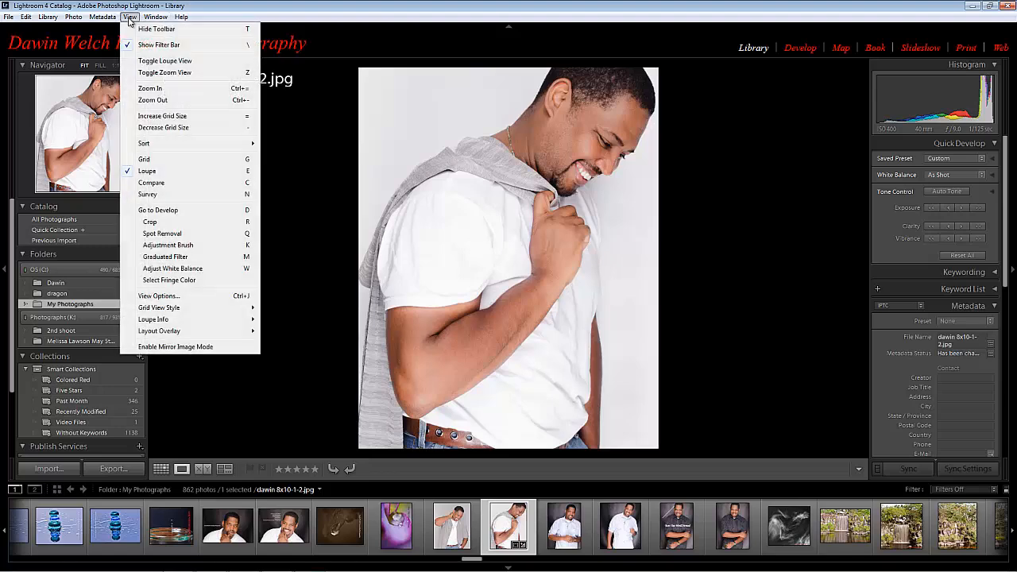
mouse_move(156, 17)
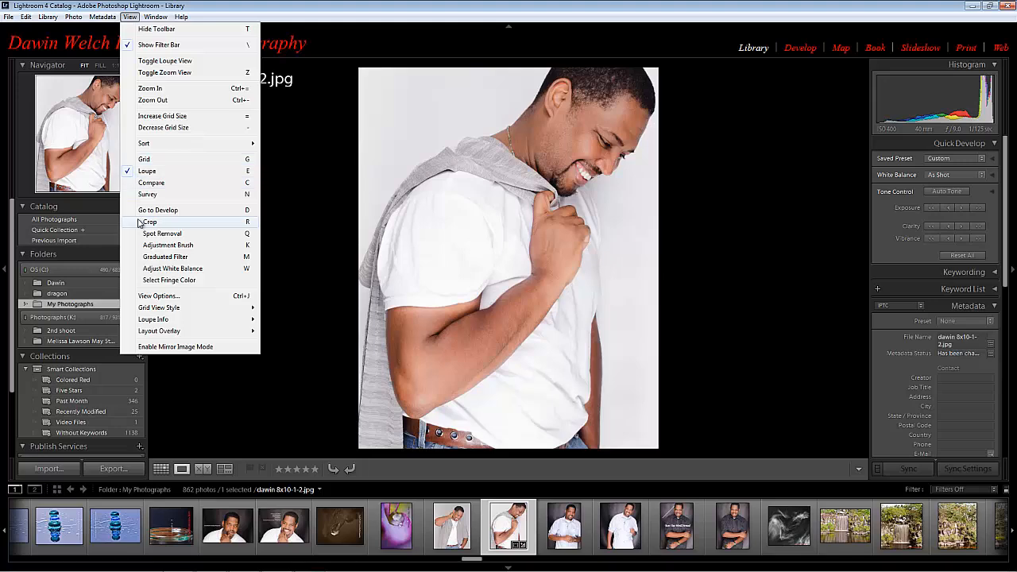
mouse_move(157, 332)
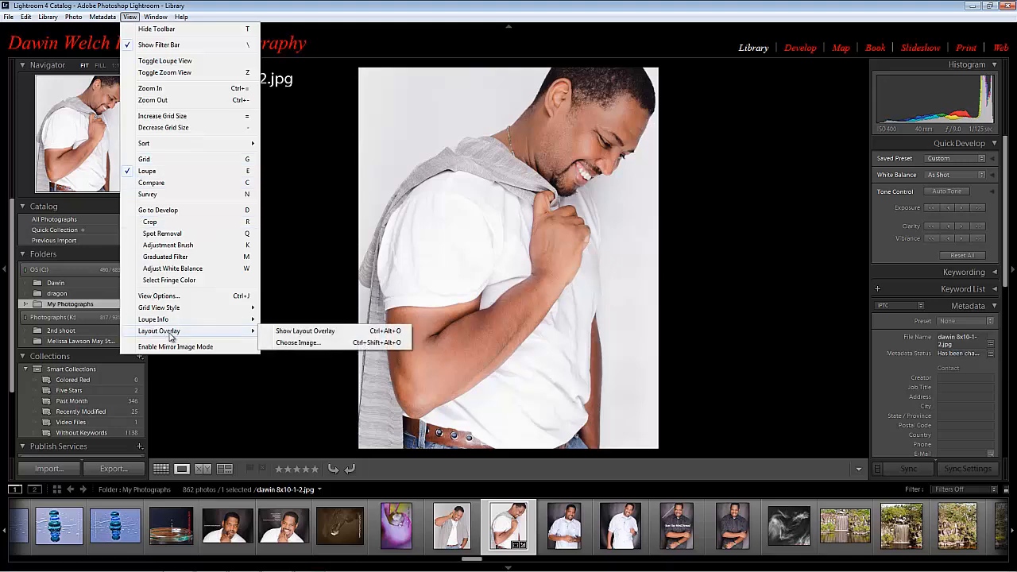
left_click(298, 343)
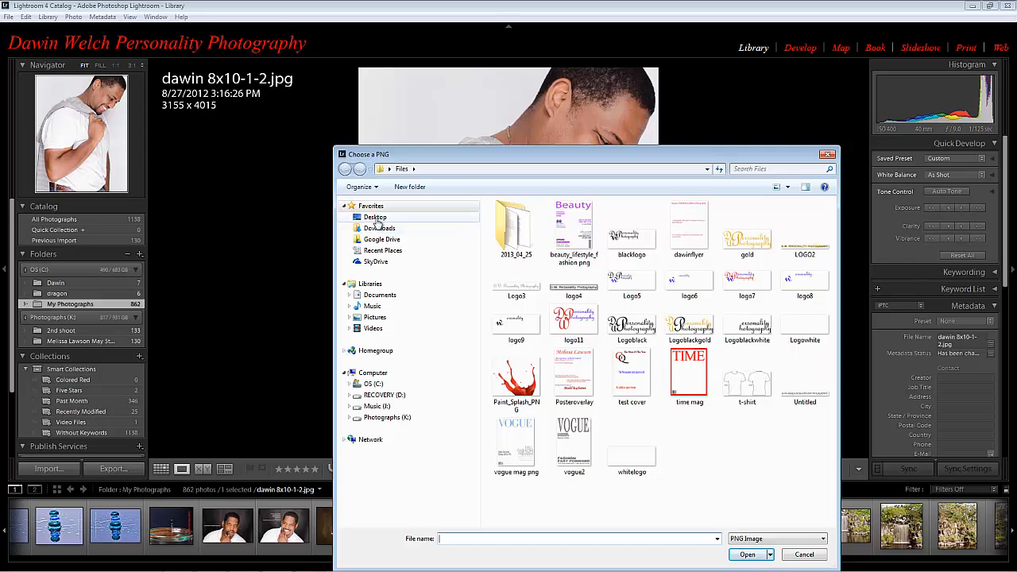
left_click(375, 217)
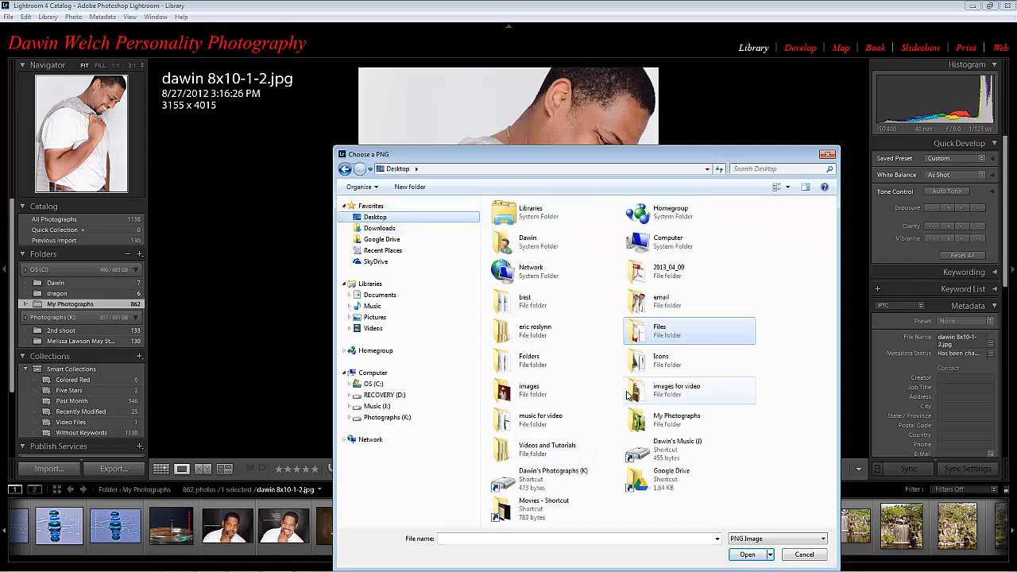
double_click(668, 399)
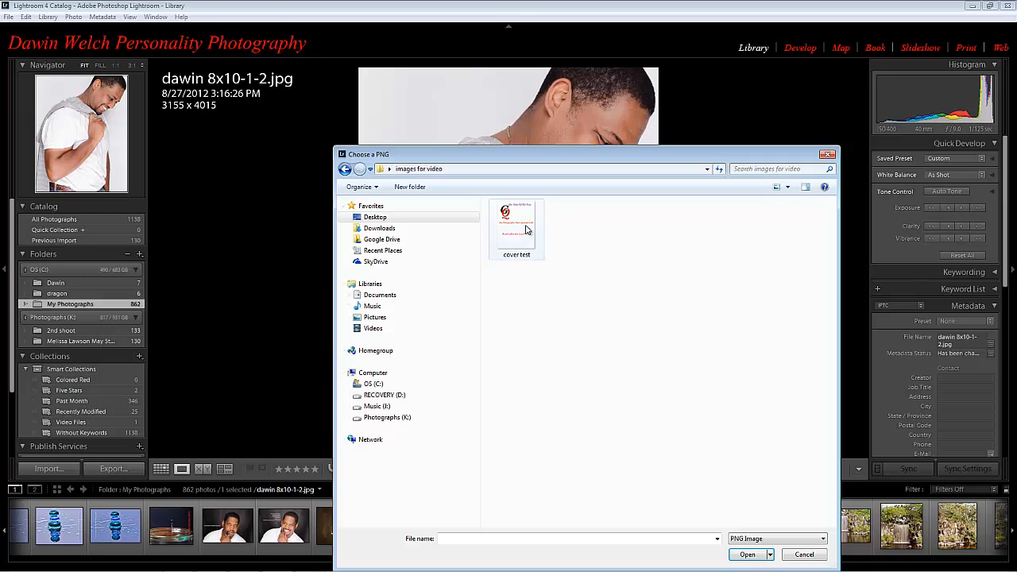
left_click(526, 230)
double_click(525, 230)
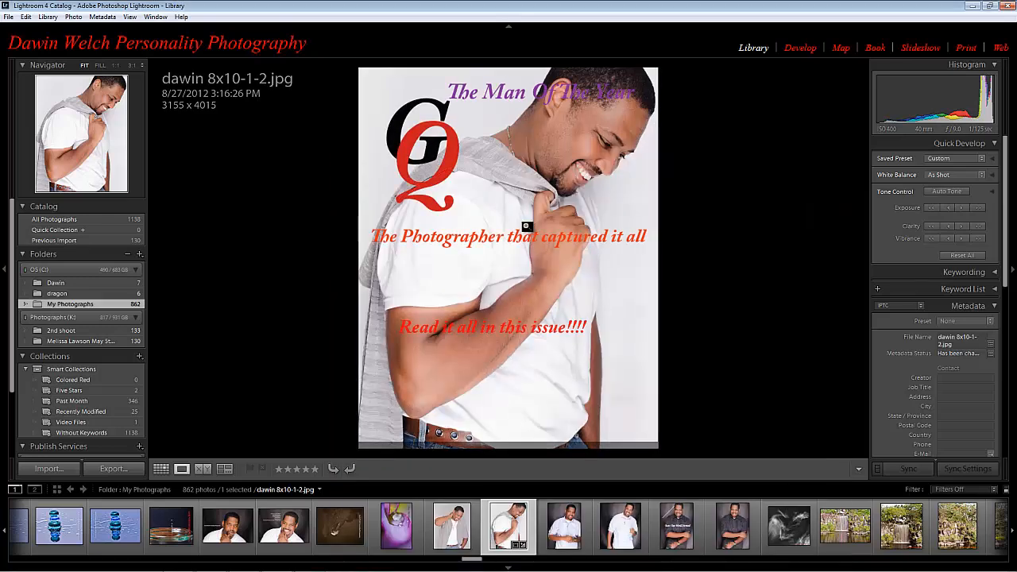
mouse_move(509, 223)
left_mouse_down()
mouse_move(508, 270)
mouse_move(509, 216)
left_mouse_up()
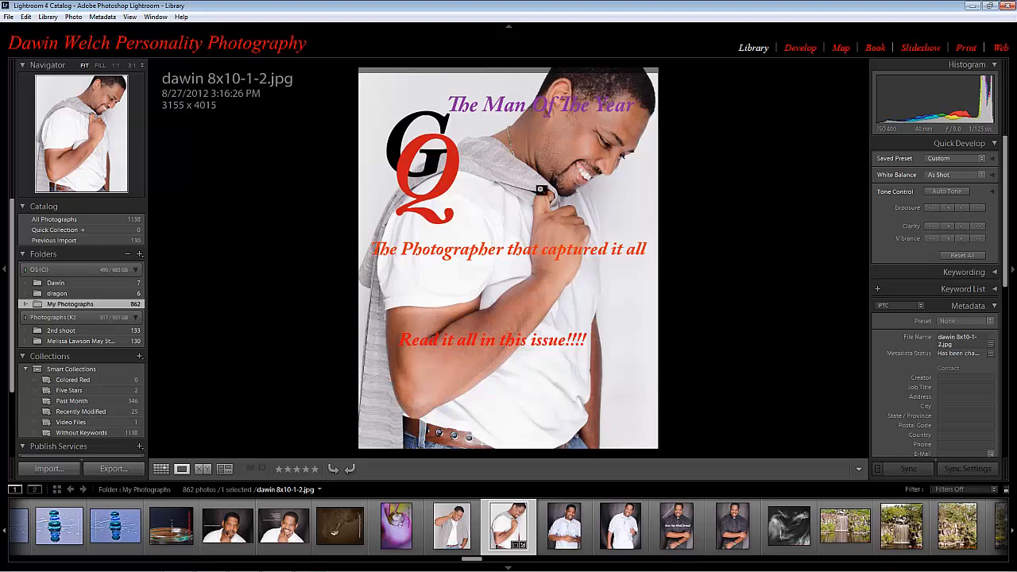
- Open the photo's export settings and edit the watermarks, choosing "cover test" from "images for video" as the watermark graphic
left_click(8, 17)
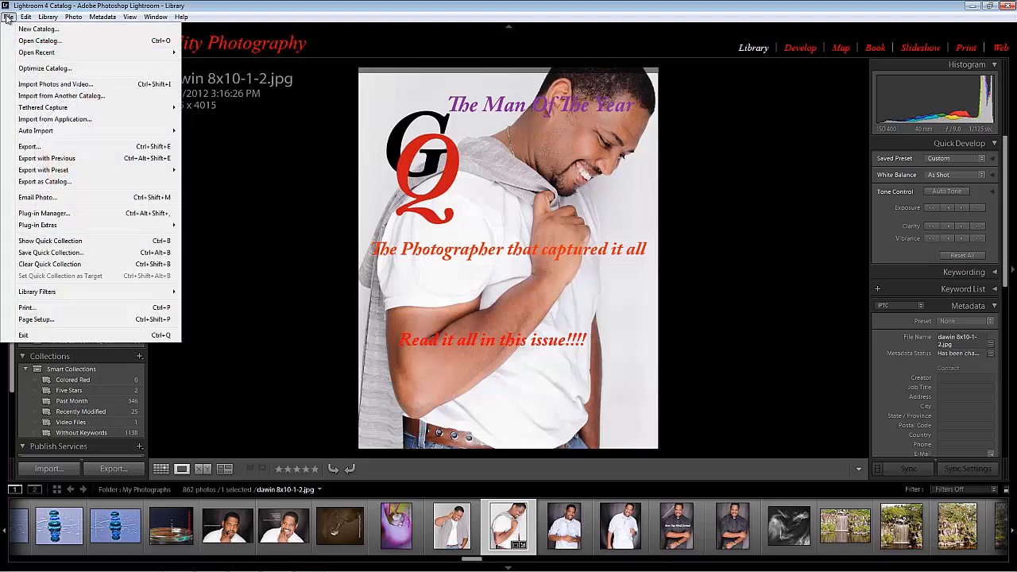
left_click(56, 148)
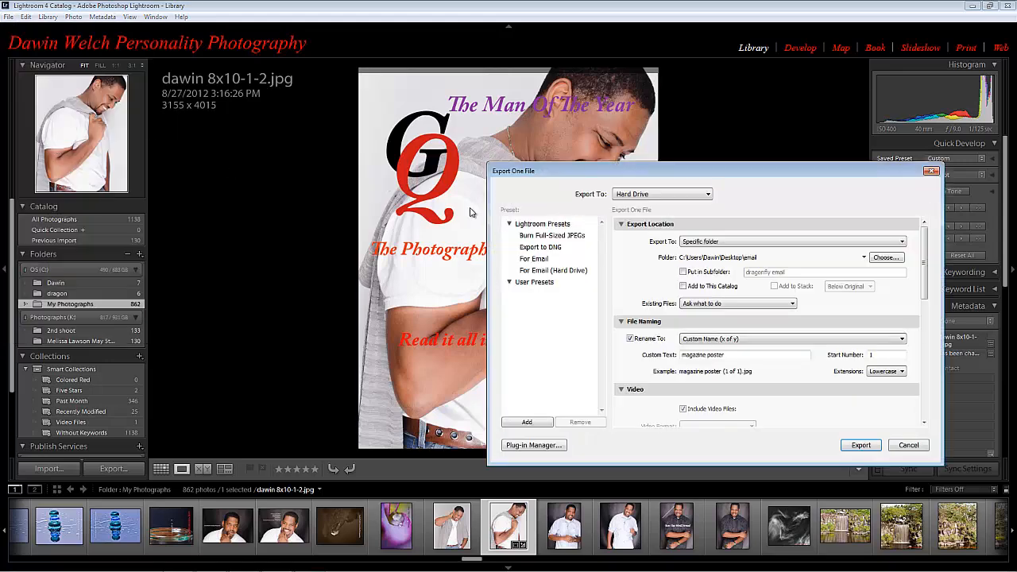
left_click_drag(923, 263, 929, 409)
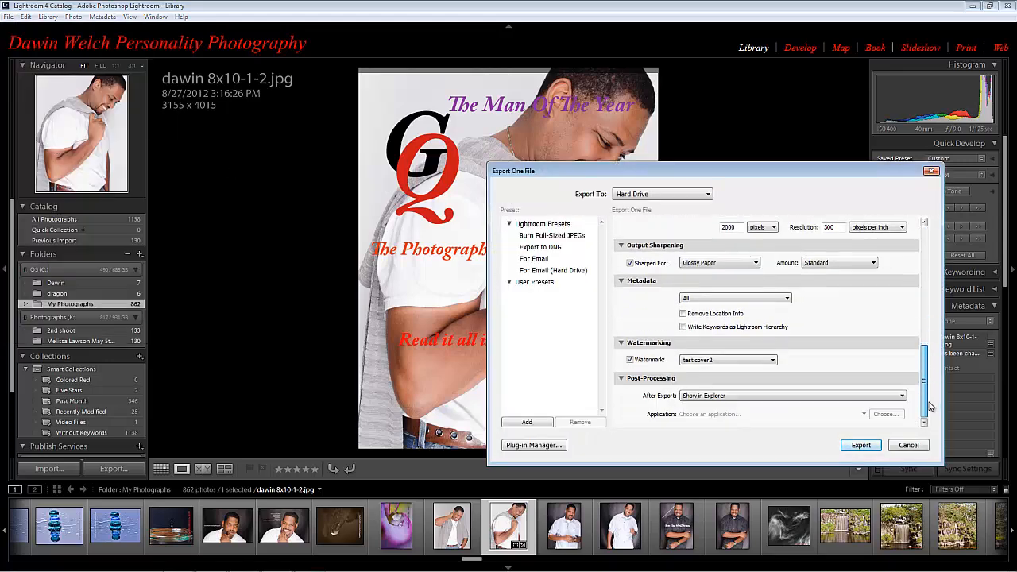
left_click(771, 361)
mouse_move(651, 566)
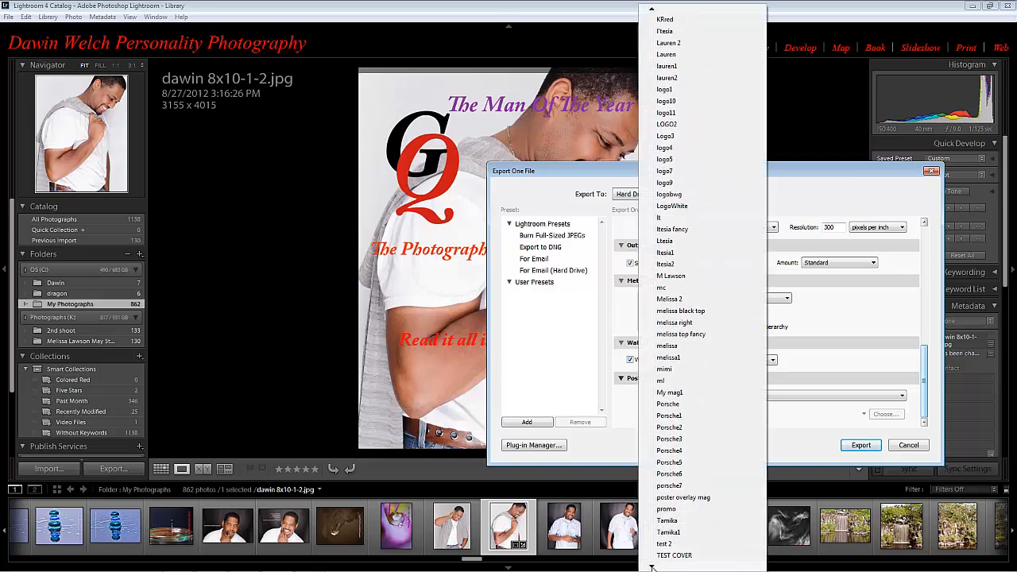
left_click(680, 554)
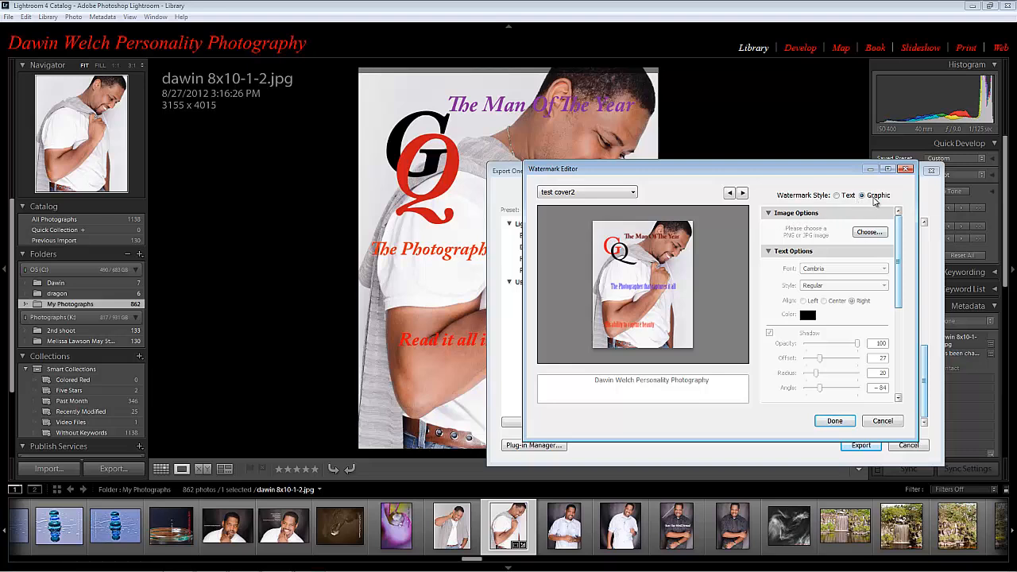
left_click(869, 233)
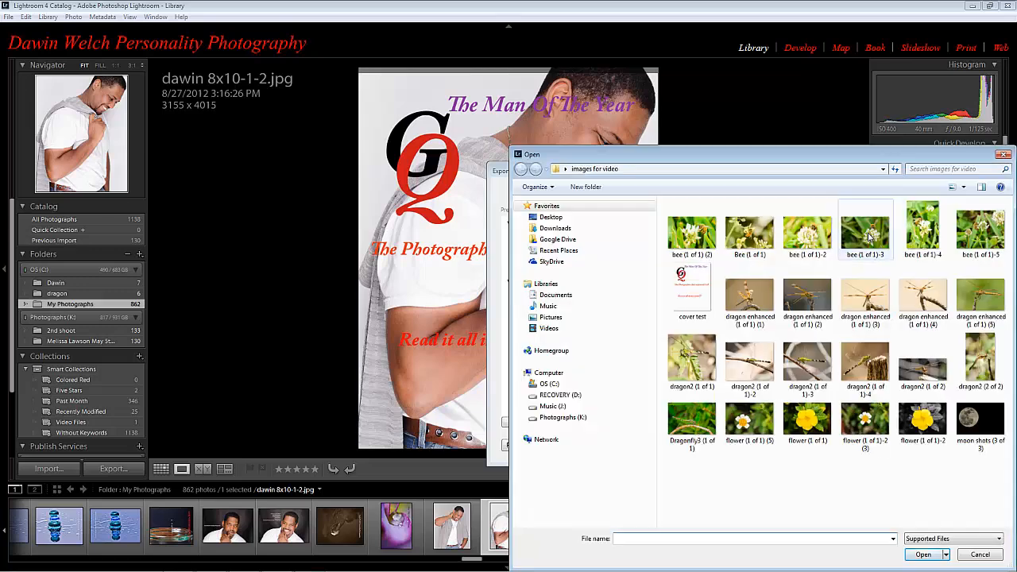
double_click(688, 286)
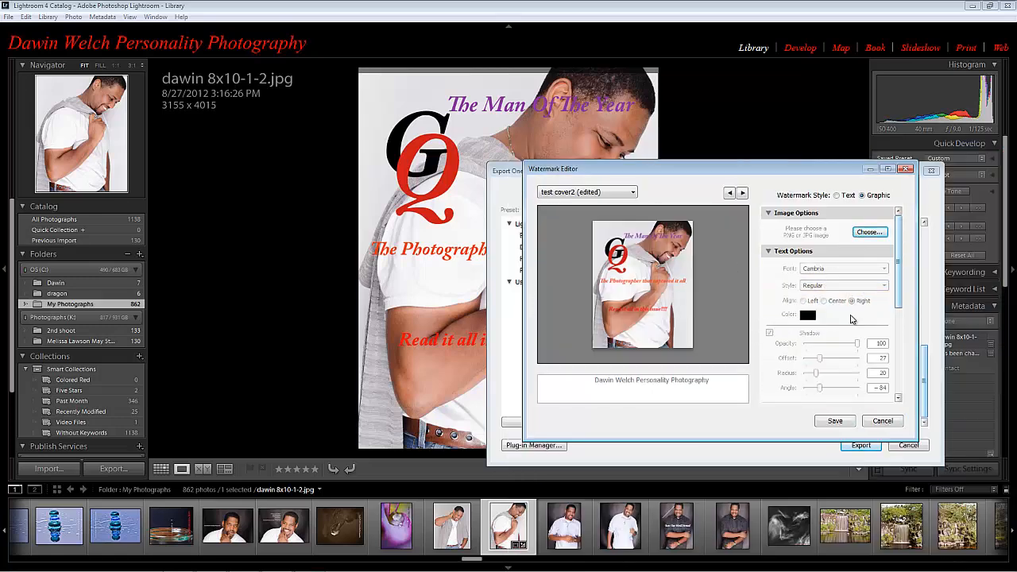
- Size the graphic watermark to Fit, with horizontal inset 0, vertical inset -2 and a top-center anchor
left_click_drag(903, 298, 905, 372)
left_click(806, 317)
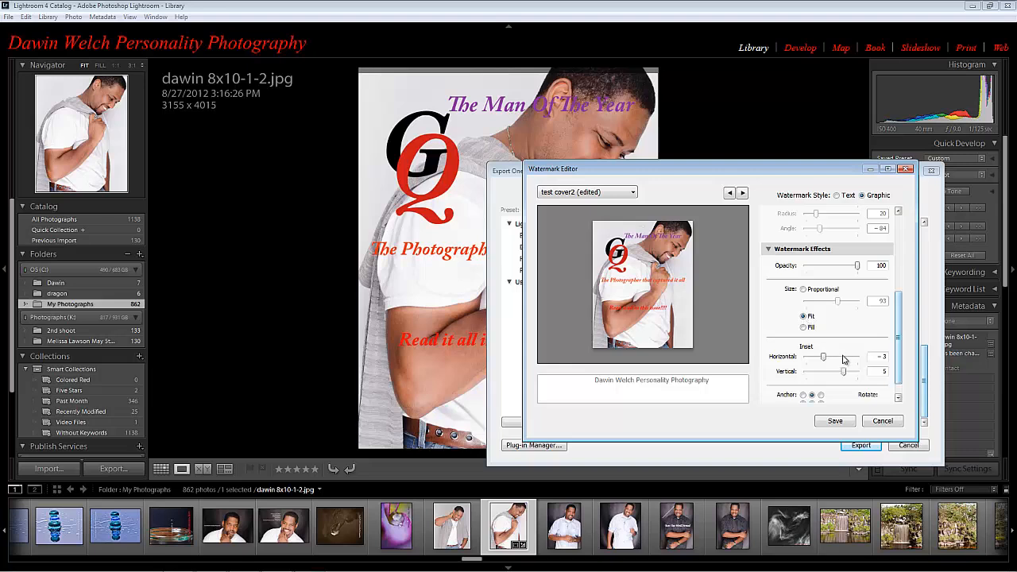
mouse_move(824, 356)
left_mouse_down()
mouse_move(845, 374)
mouse_move(826, 376)
left_mouse_up()
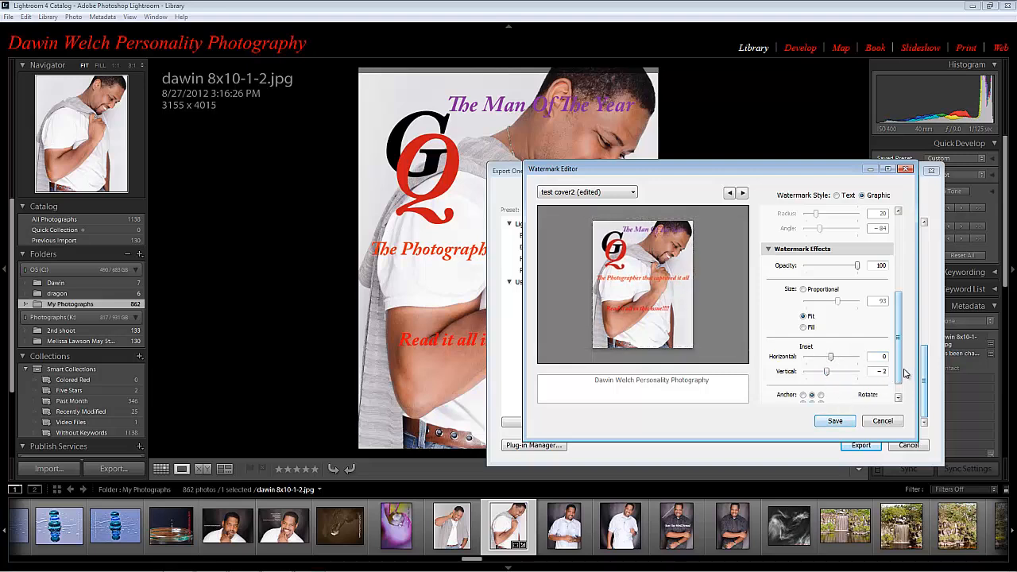
scroll(904, 389, "down", 1)
left_click(812, 385)
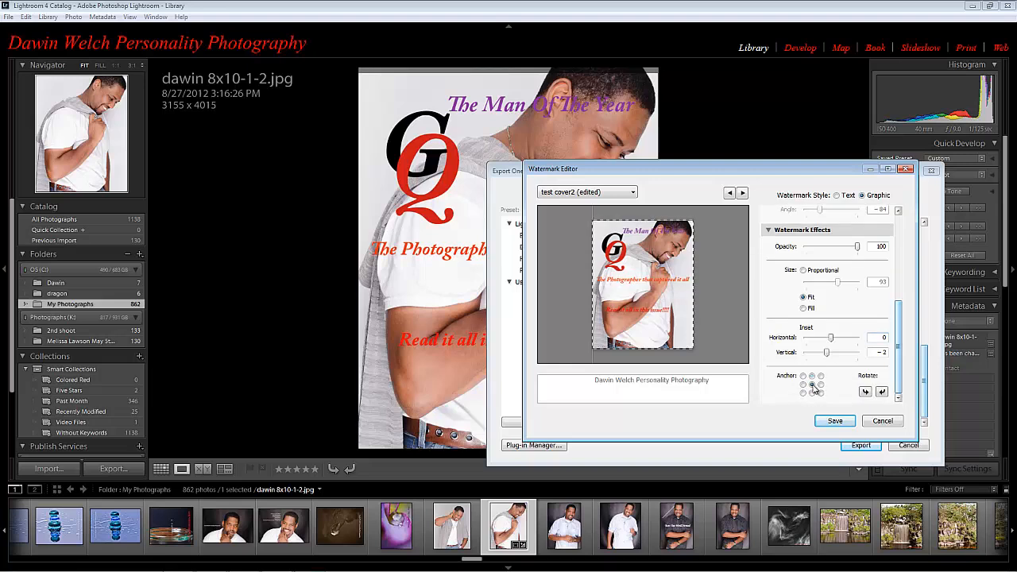
left_click(812, 377)
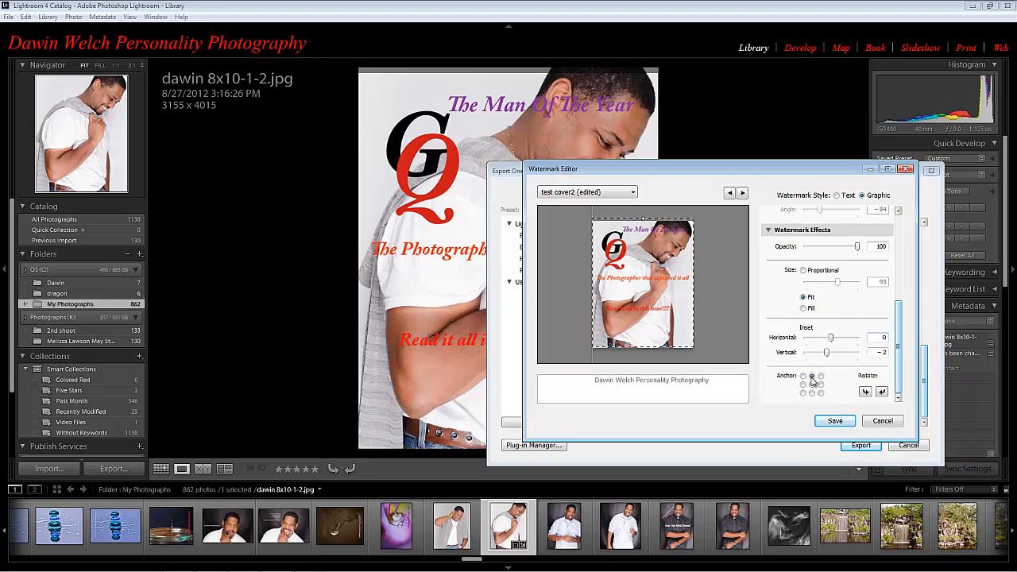
- Save the watermark settings as a new preset named "test cover3"
left_click(845, 422)
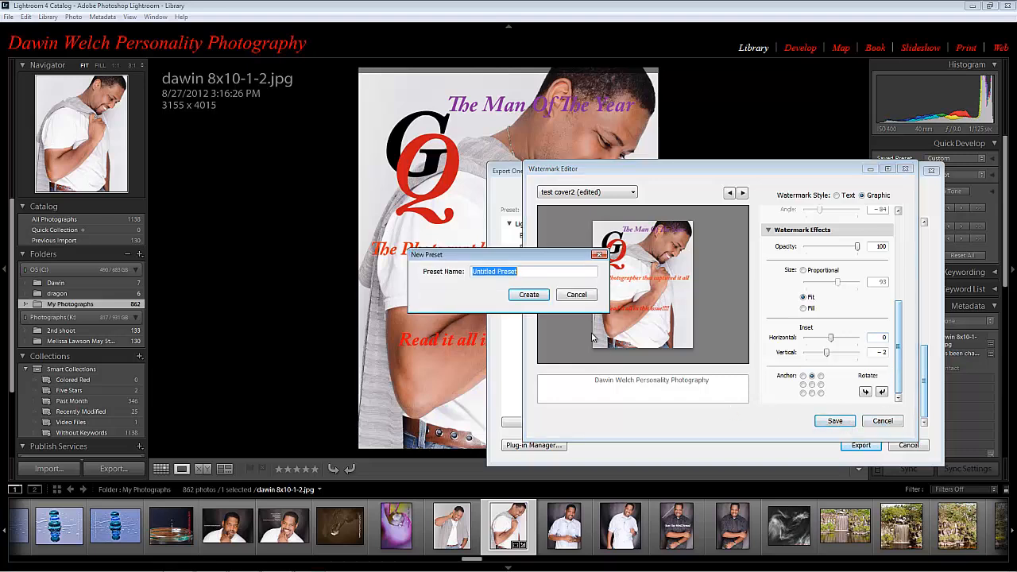
type("test cover")
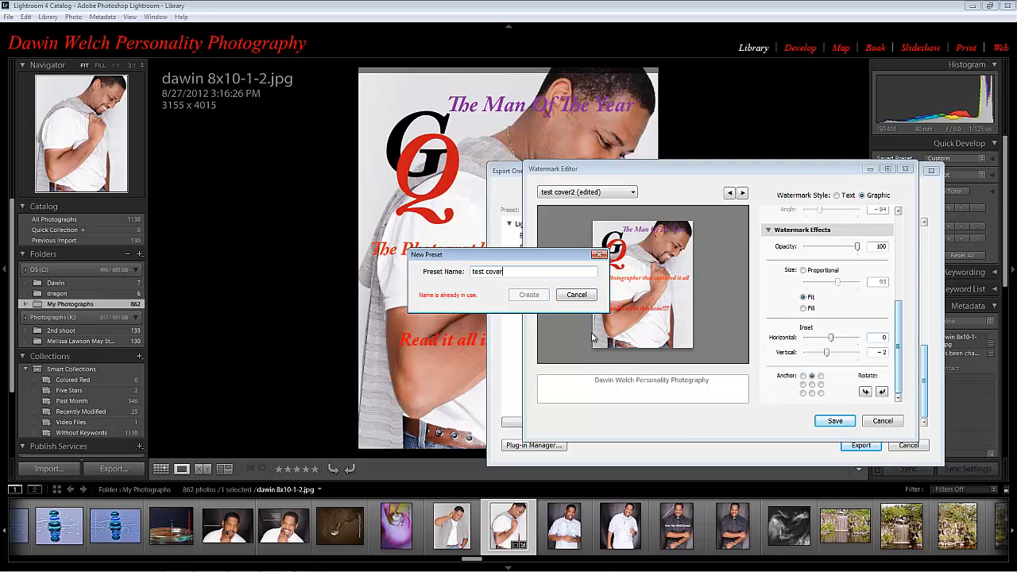
type("3")
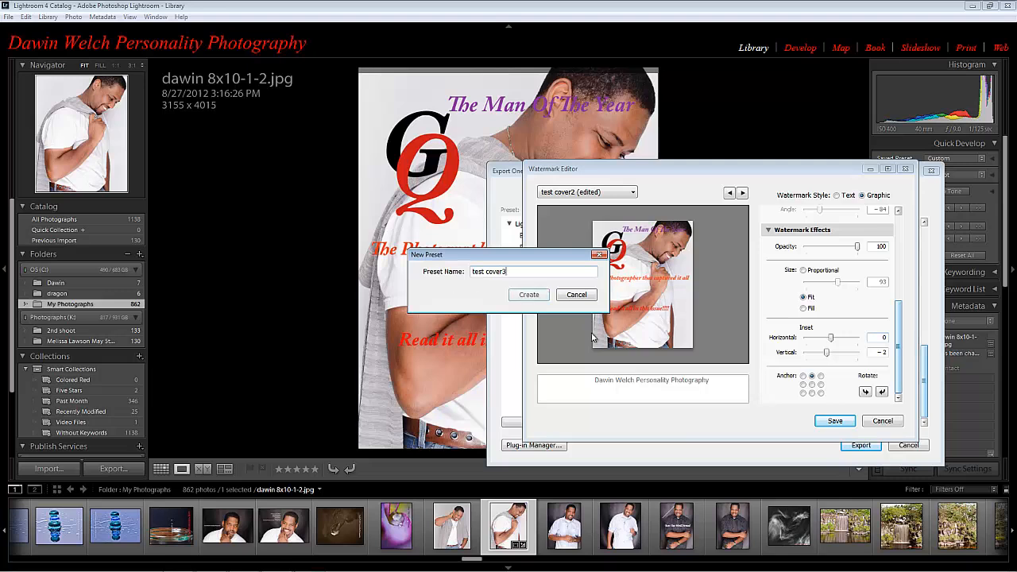
left_click(530, 295)
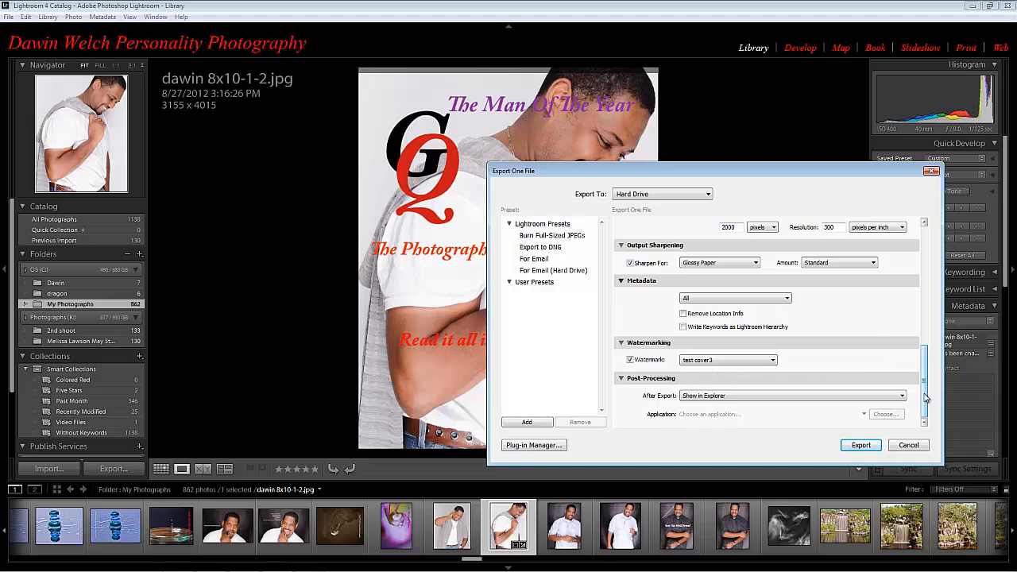
- Export the watermarked photo to the Desktop folder "email" as "magazine poster", using a unique name instead of overwriting the existing file
left_click_drag(924, 374, 920, 236)
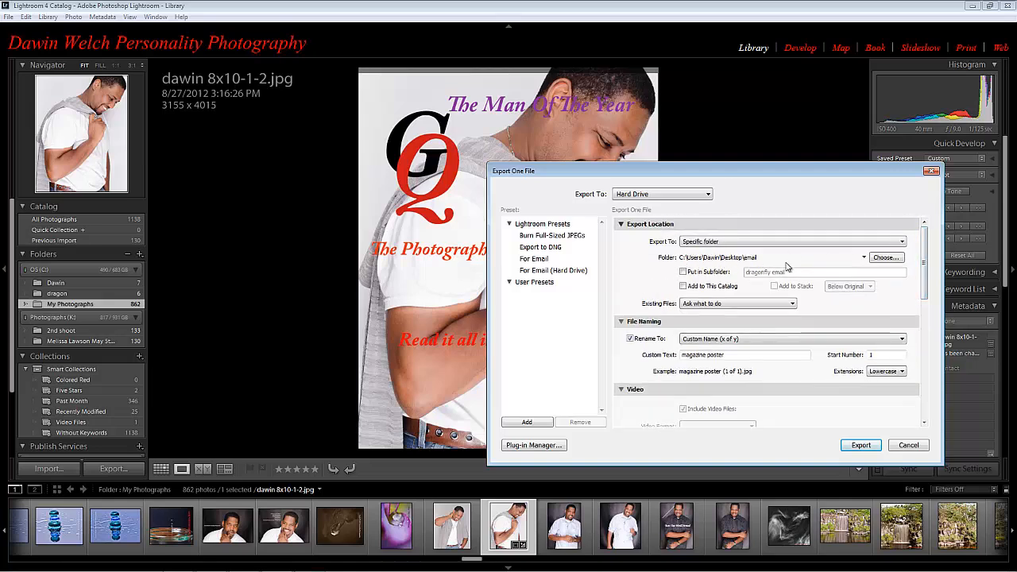
left_click(860, 446)
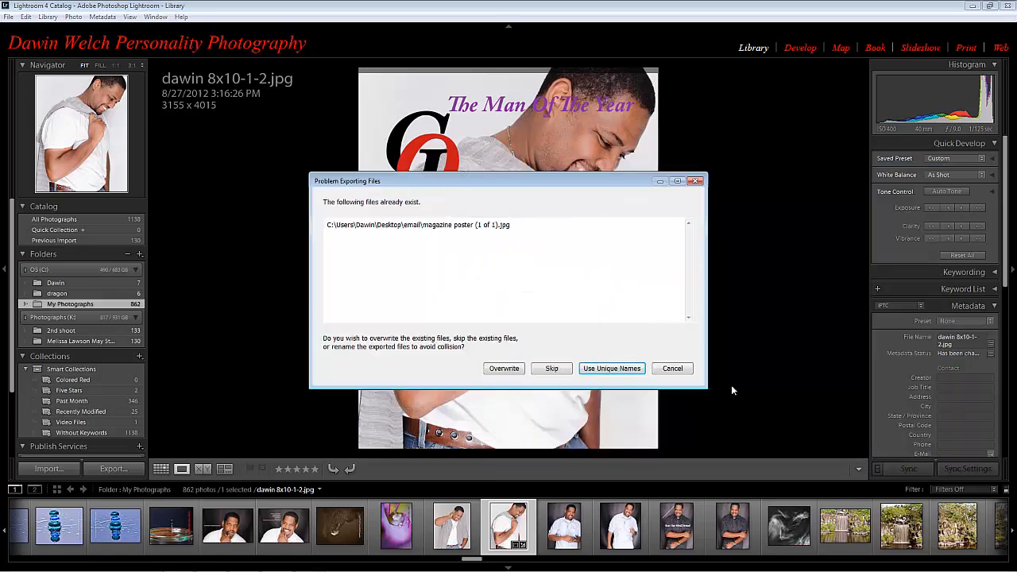
left_click(612, 369)
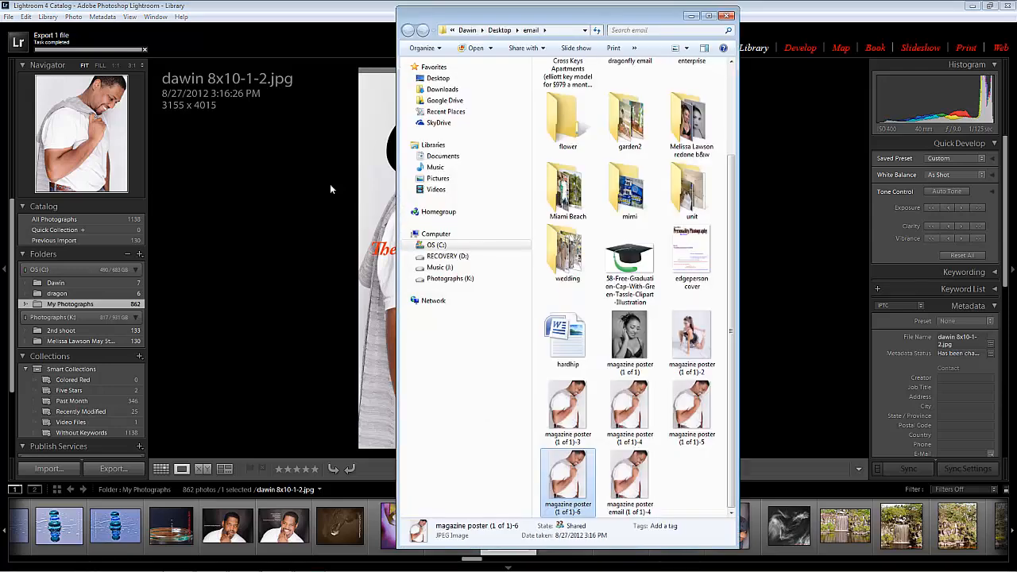
- View the newly exported magazine poster at full size, then close the viewer and its folder
double_click(563, 482)
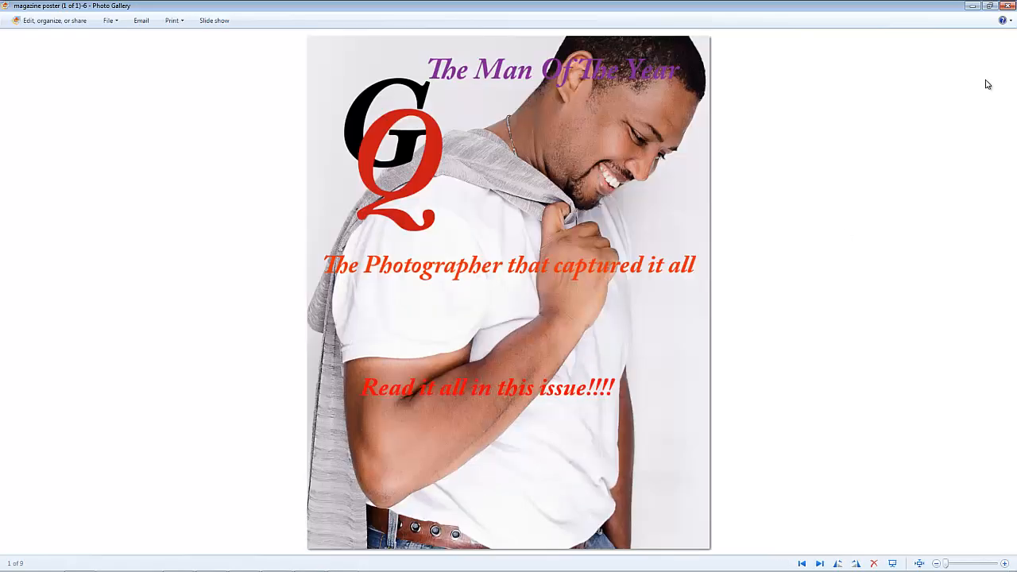
left_click(1007, 6)
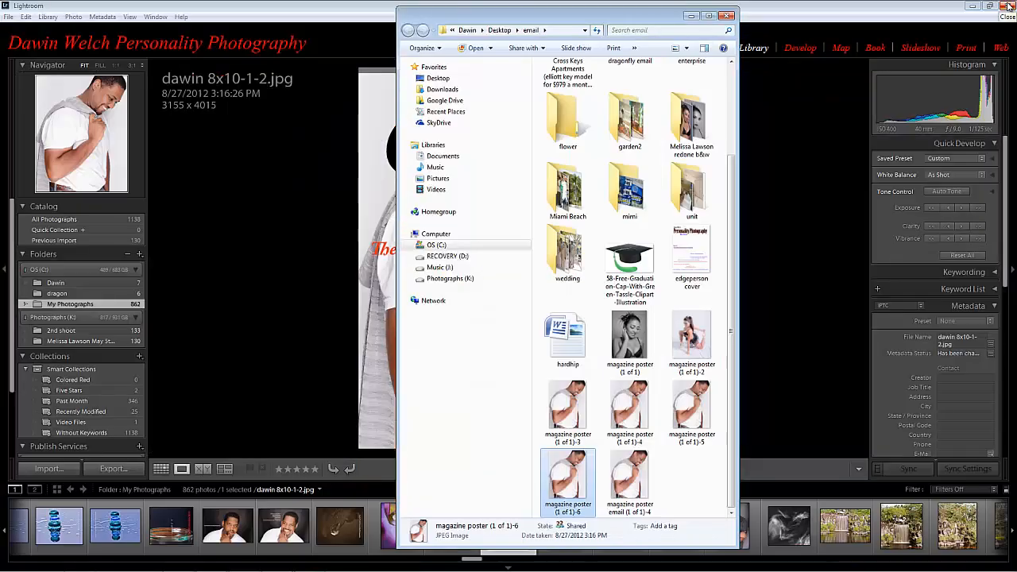
left_click(726, 16)
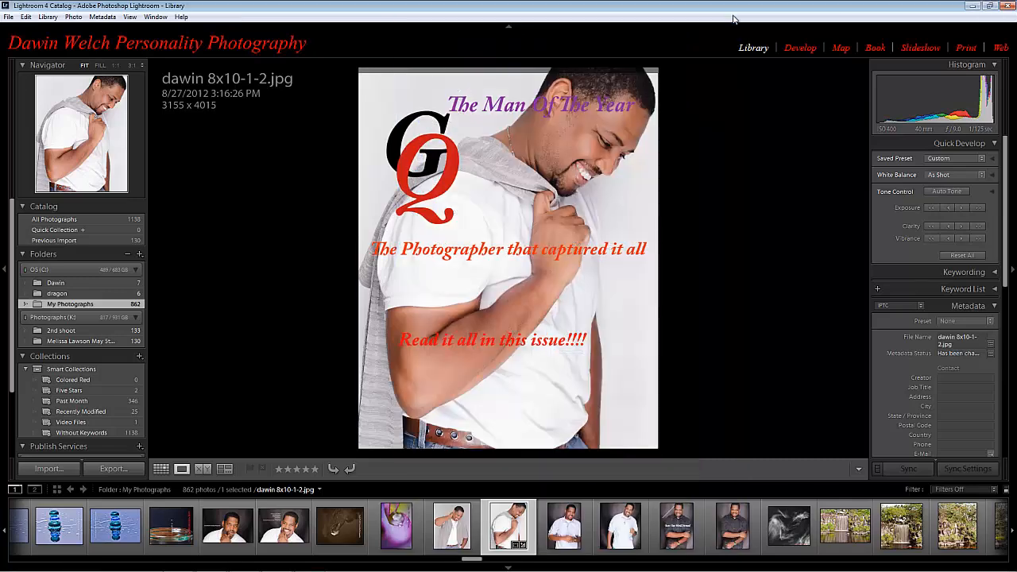